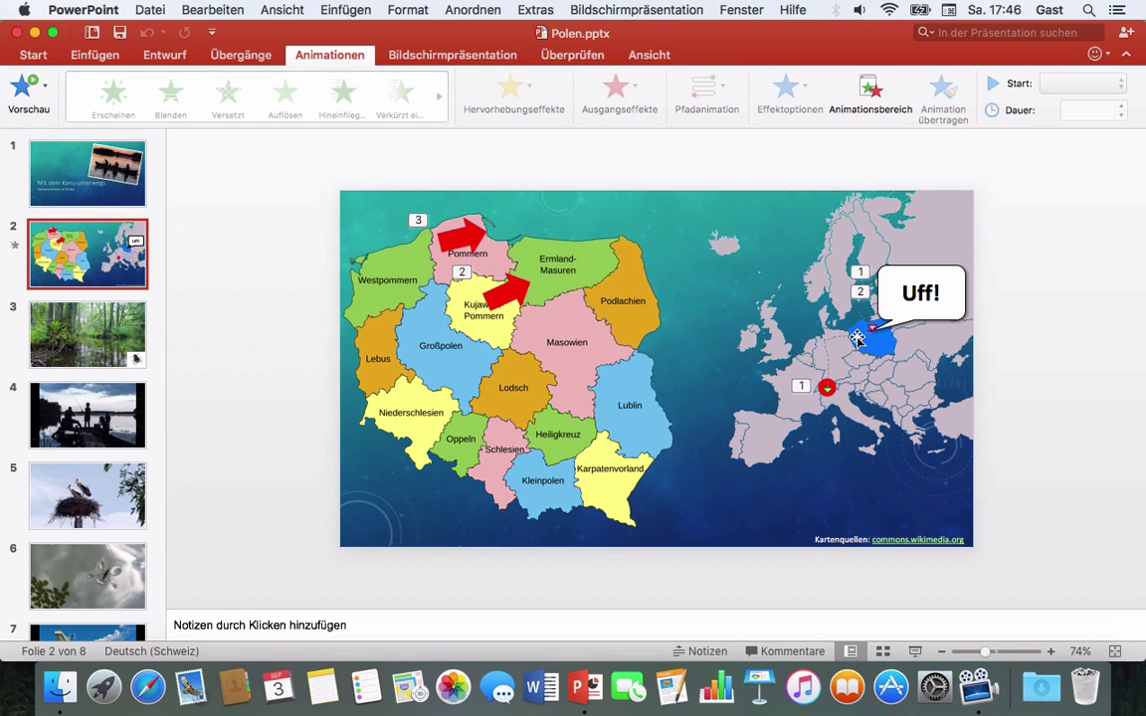
# Select the red marker on the Europe map and show the five effects of slide 2
pyautogui.click(824, 356)
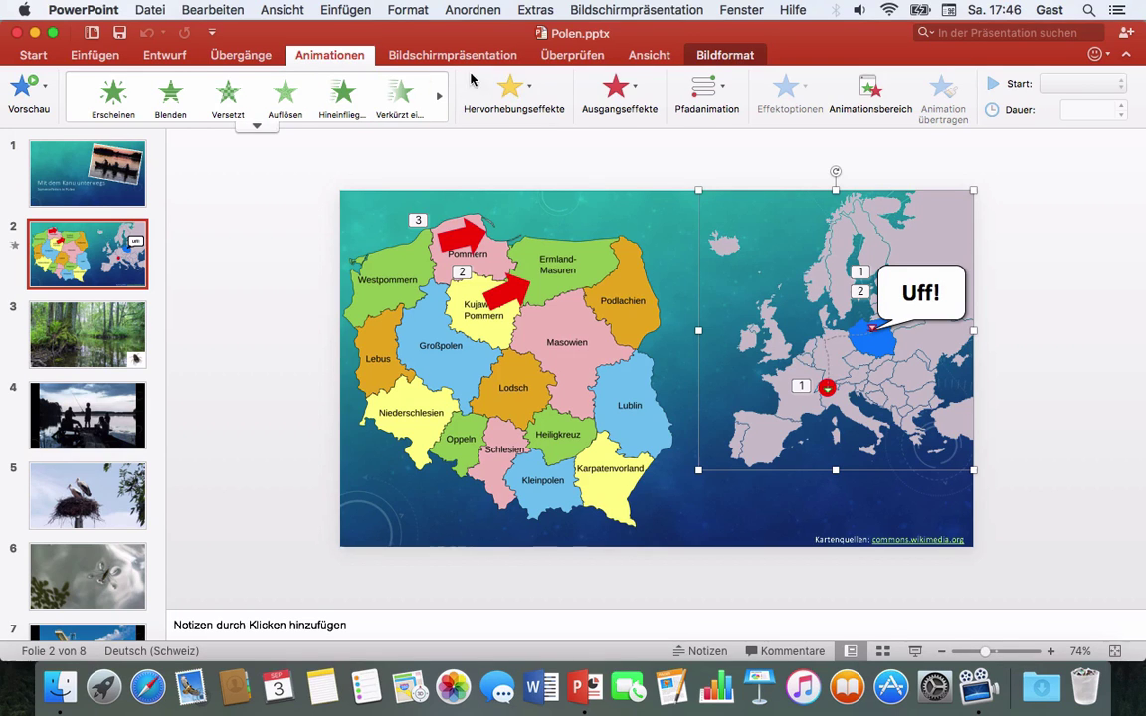
pyautogui.click(827, 359)
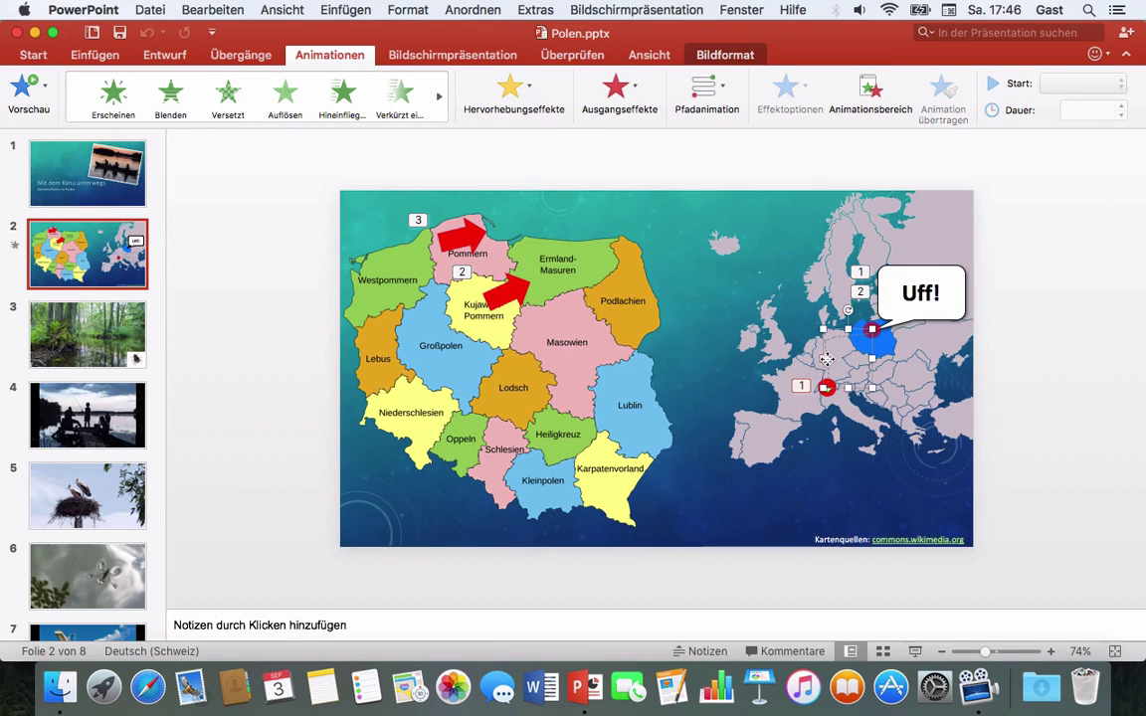
pyautogui.click(871, 95)
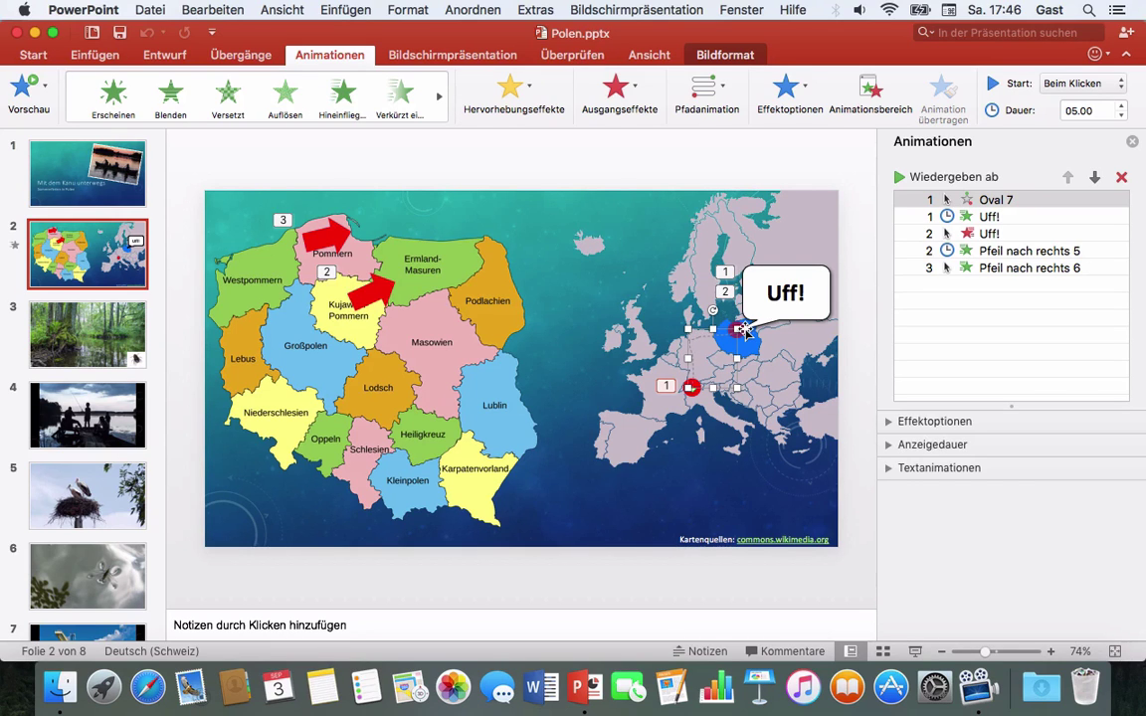
# Select the Oval 7 effect and expand Effektoptionen to its Sound list
pyautogui.click(998, 201)
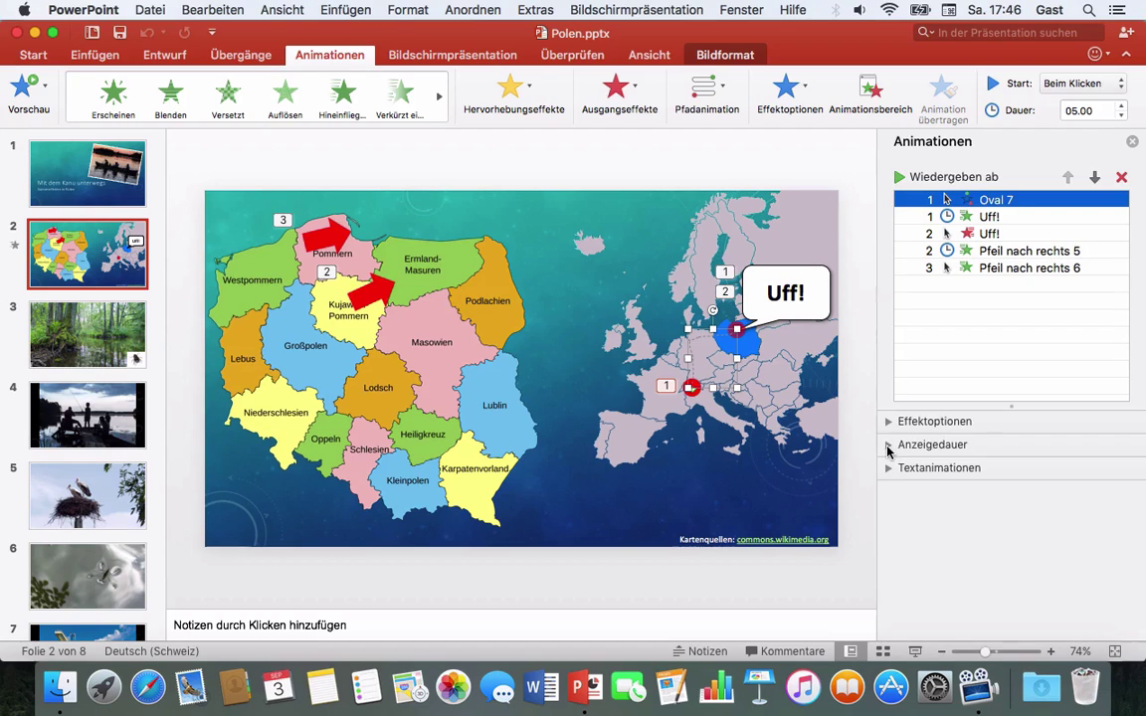
pyautogui.click(888, 422)
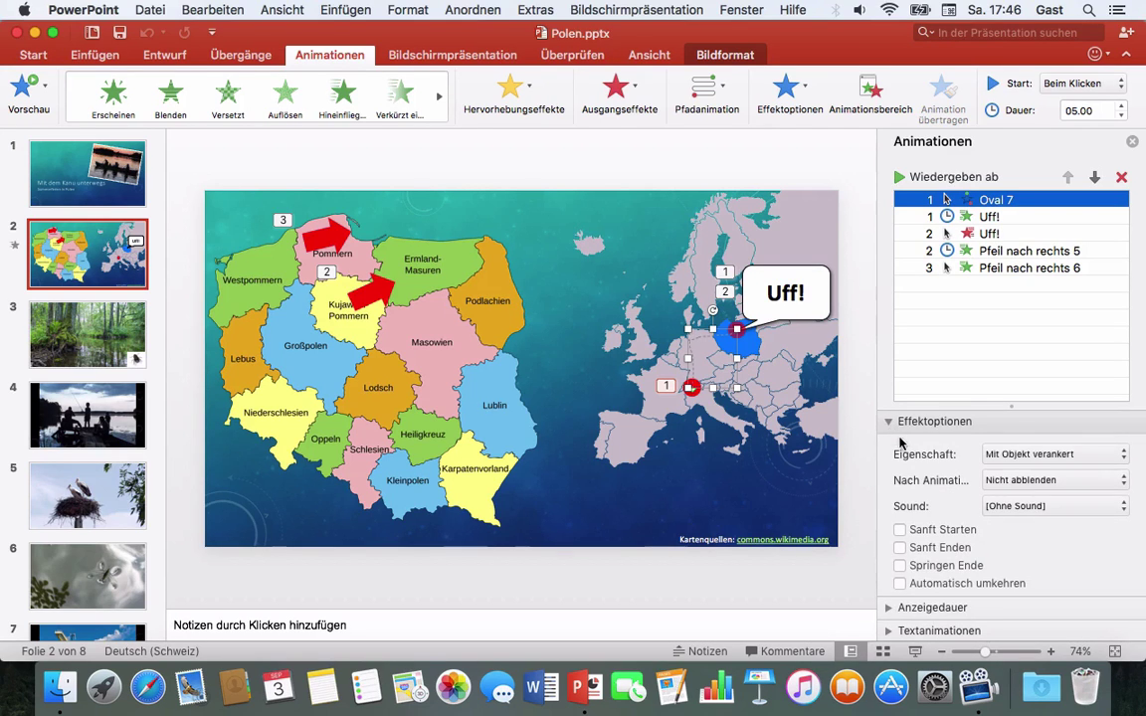
pyautogui.click(1024, 507)
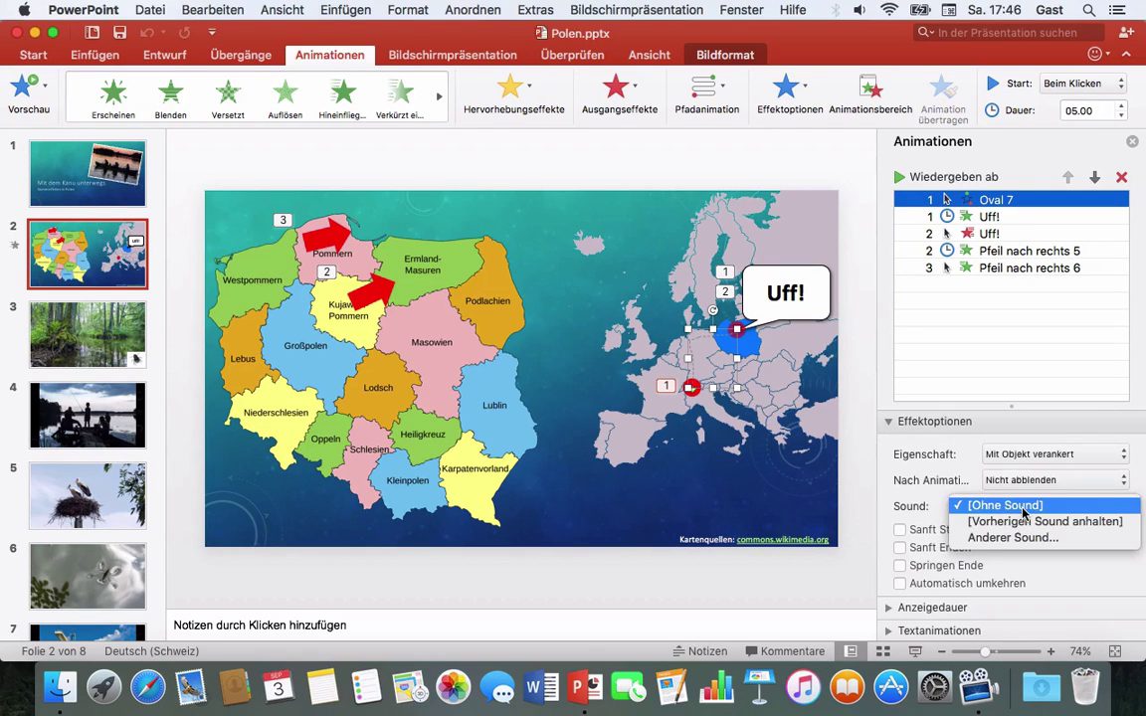
# Assign zug.wav from the Polen folder as the Oval 7 animation sound
pyautogui.click(1014, 538)
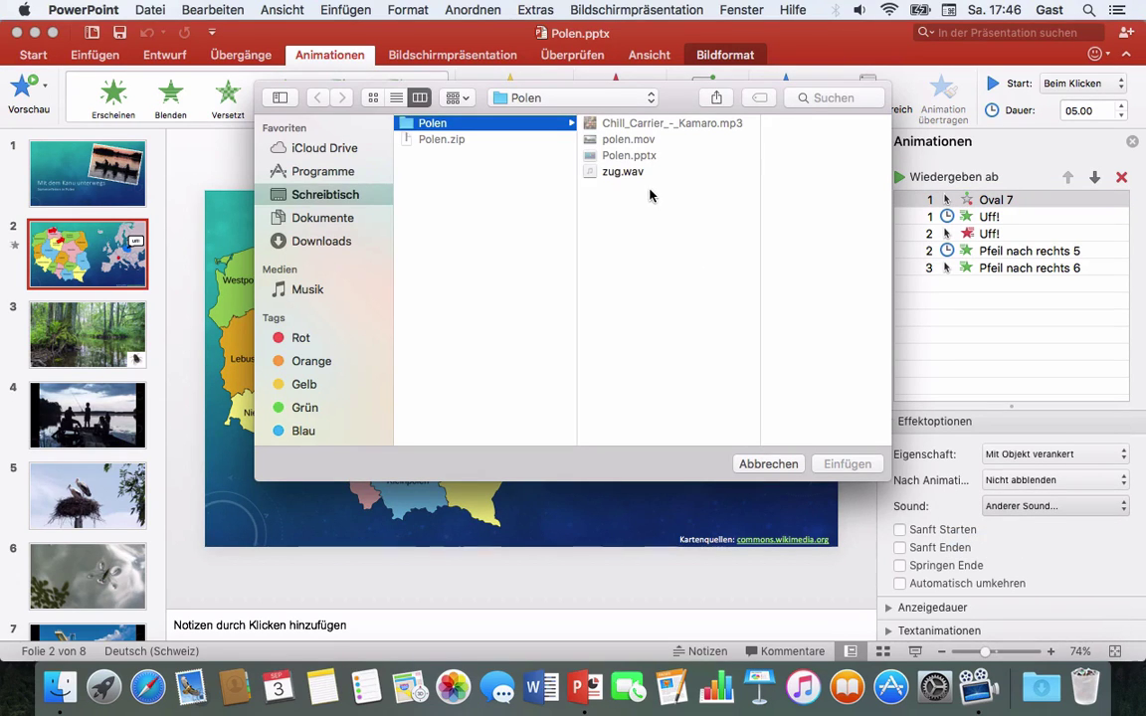
pyautogui.click(599, 177)
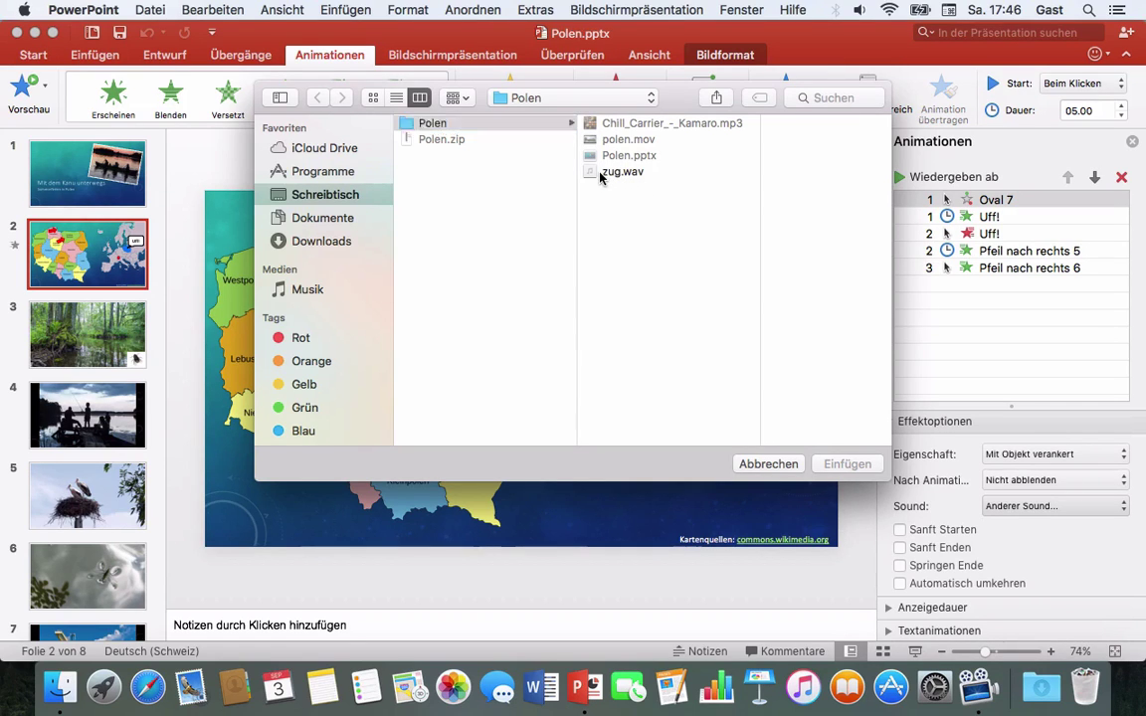
pyautogui.click(600, 178)
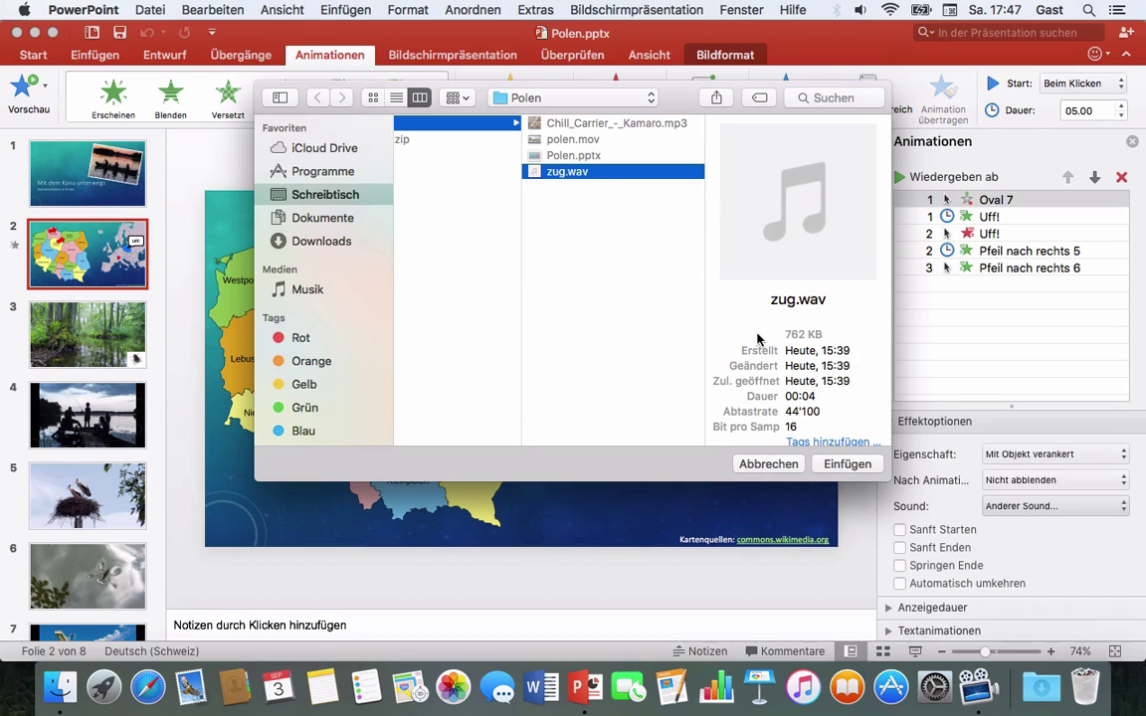
pyautogui.click(844, 464)
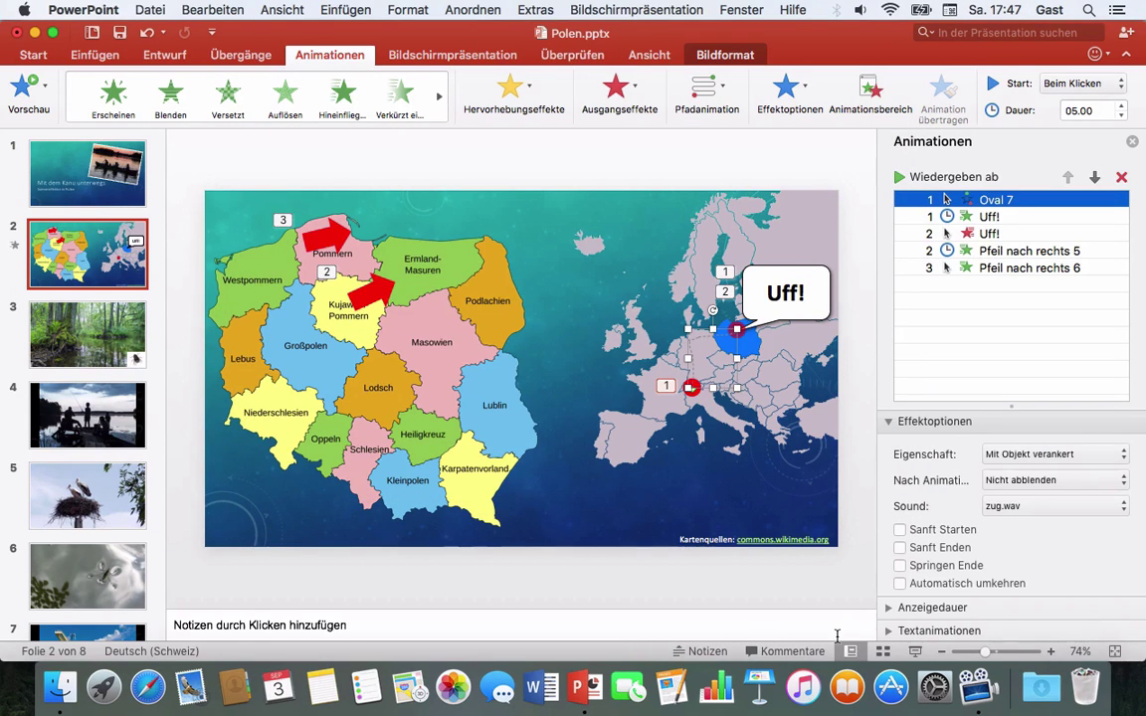
pyautogui.press('super+Return')
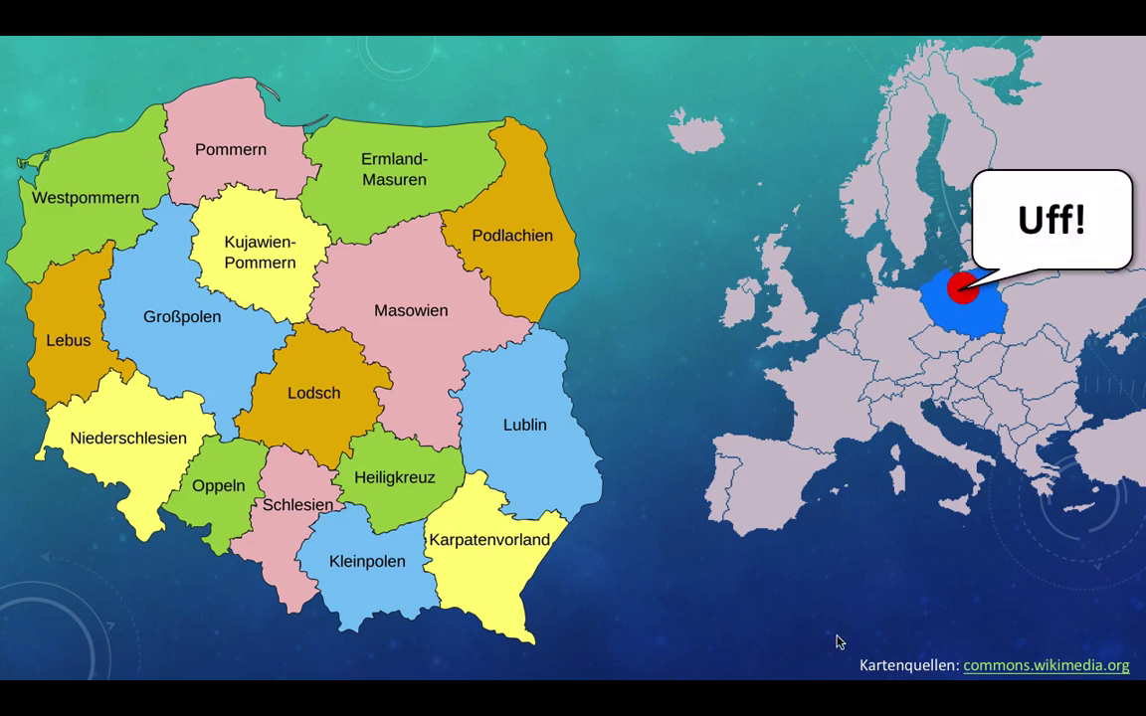
pyautogui.press('Escape')
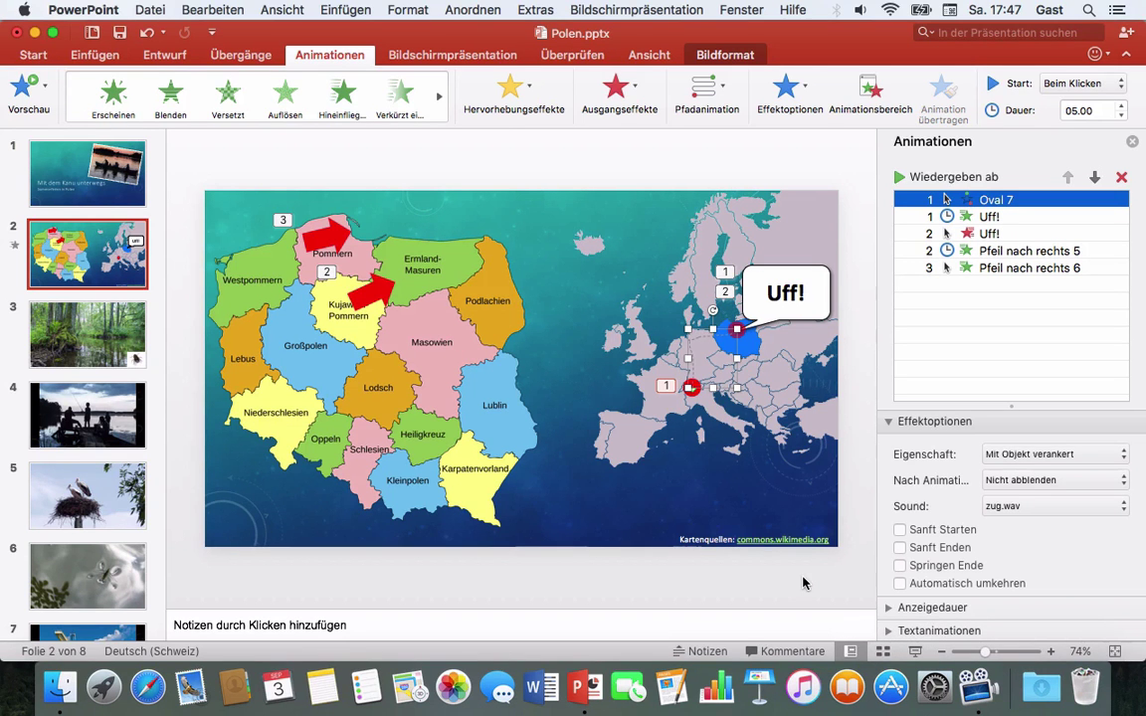
# Go to the title slide 'Mit dem Kanu unterwegs' and briefly check the Einfügen Audio choices
pyautogui.click(61, 173)
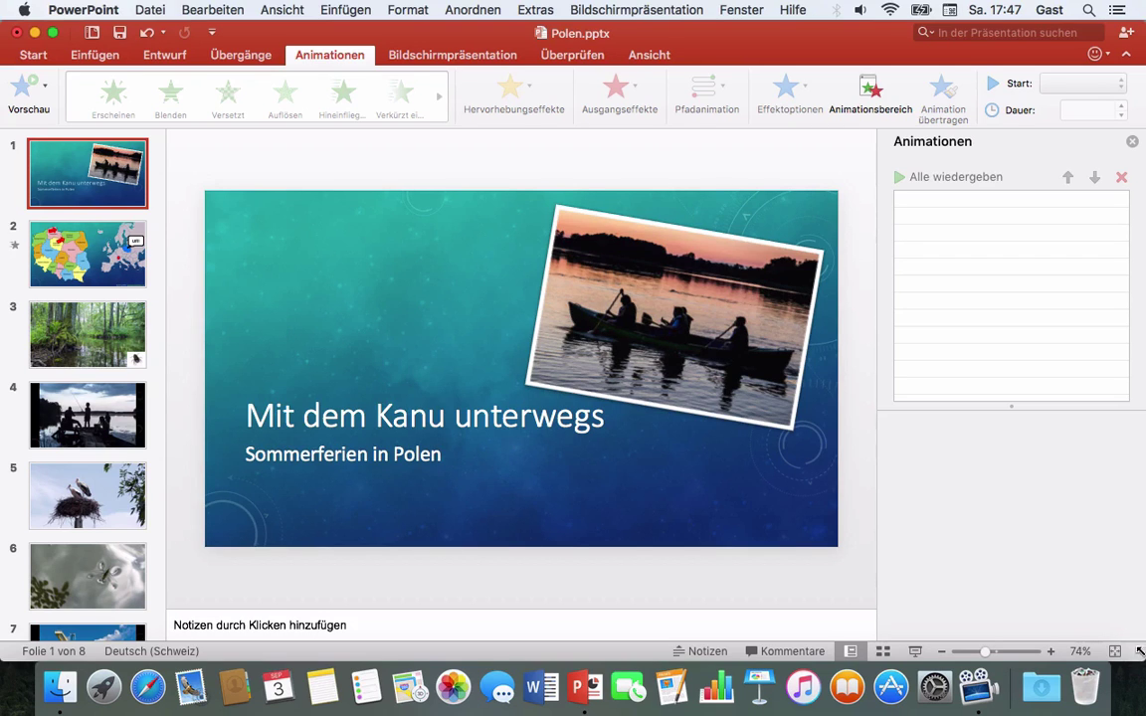
pyautogui.click(94, 55)
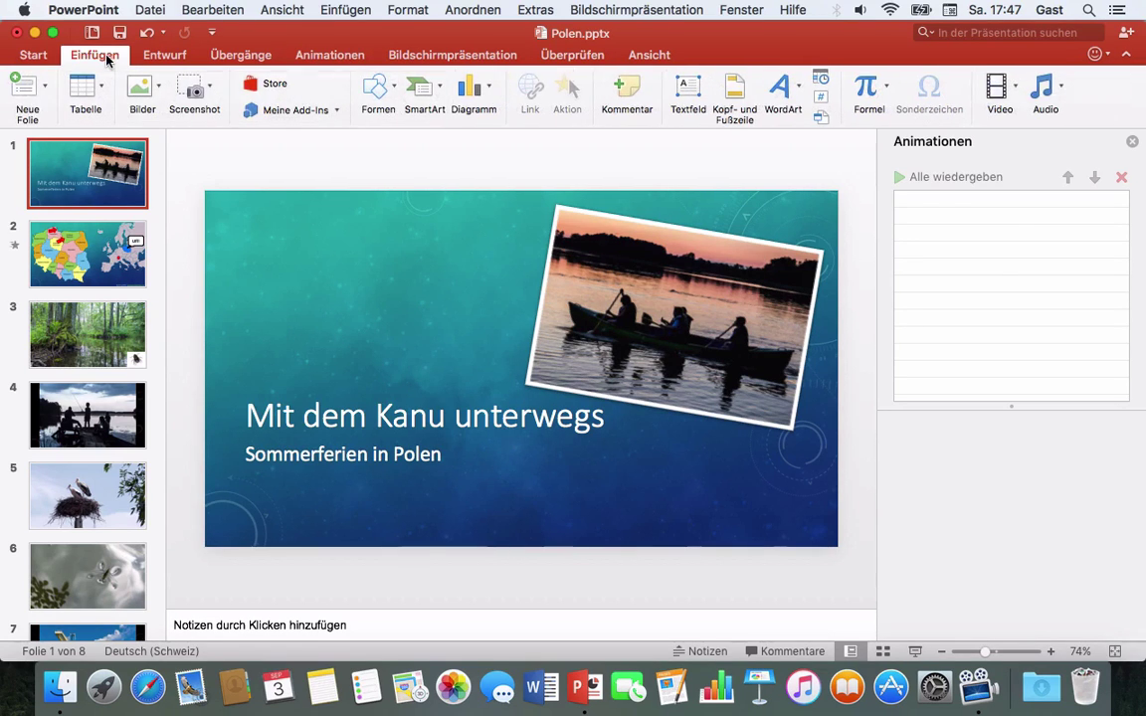
pyautogui.click(1033, 88)
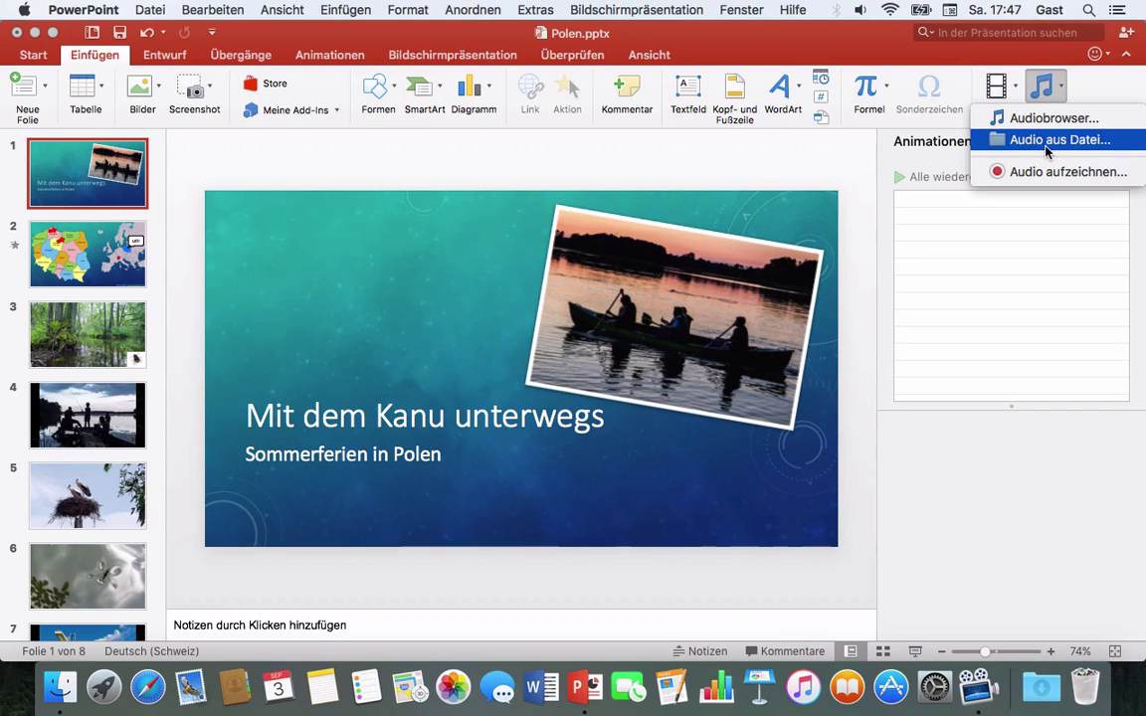
pyautogui.press('Escape')
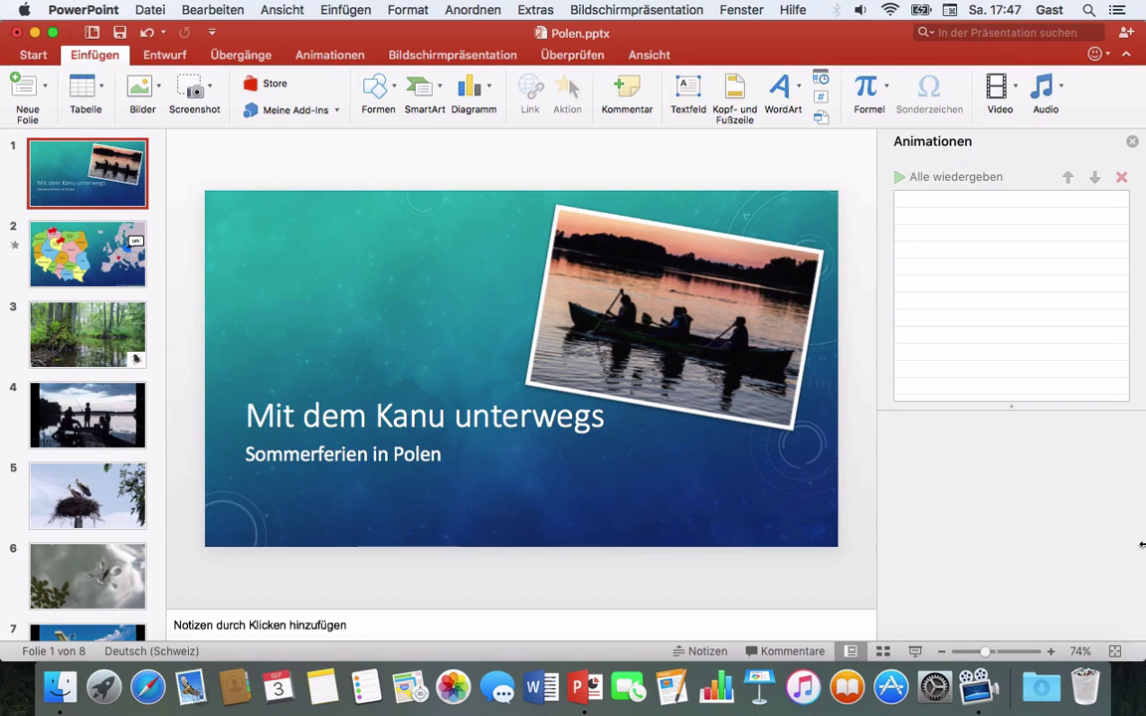
# Drag Chill_Carrier_-_Kamaro.mp3 from the Finder Polen folder onto the title slide
pyautogui.moveTo(1144, 661)
pyautogui.mouseDown()
pyautogui.moveTo(935, 647)
pyautogui.moveTo(839, 657)
pyautogui.mouseUp()
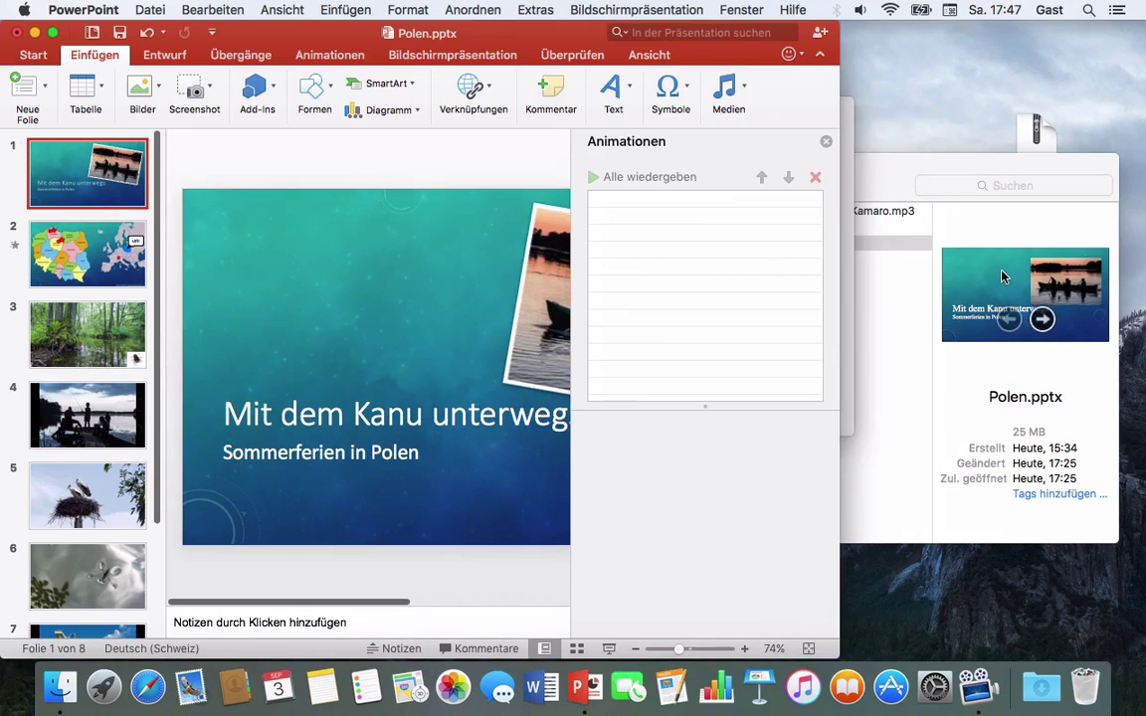
pyautogui.click(898, 172)
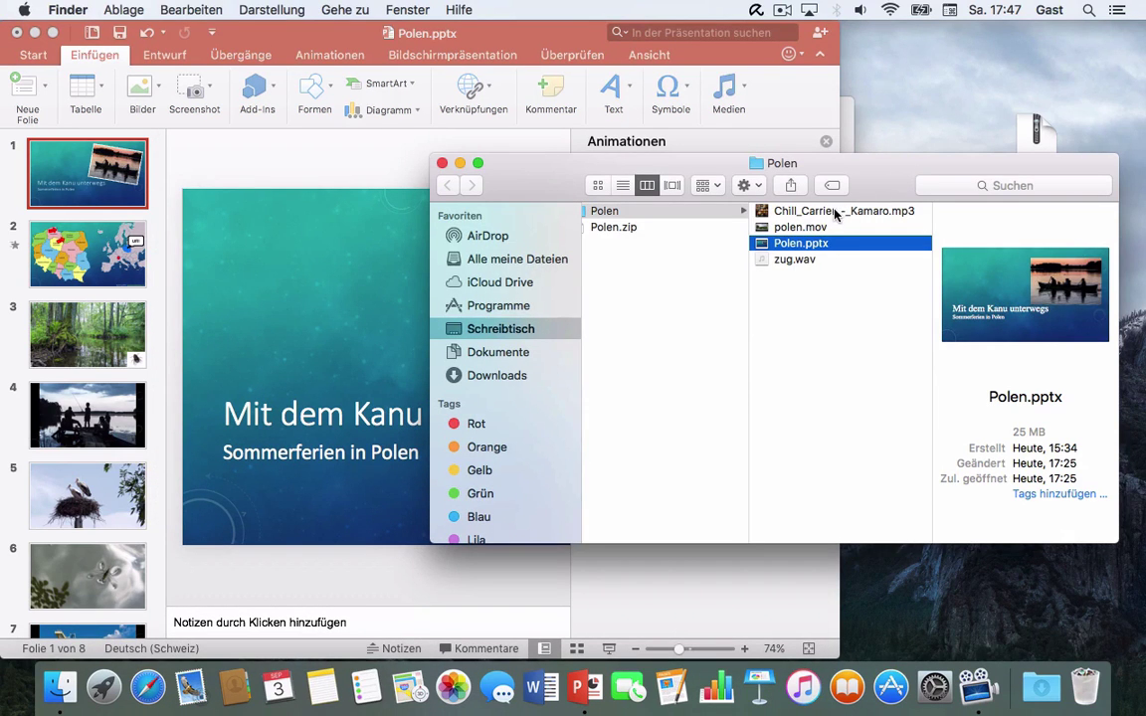
pyautogui.click(771, 212)
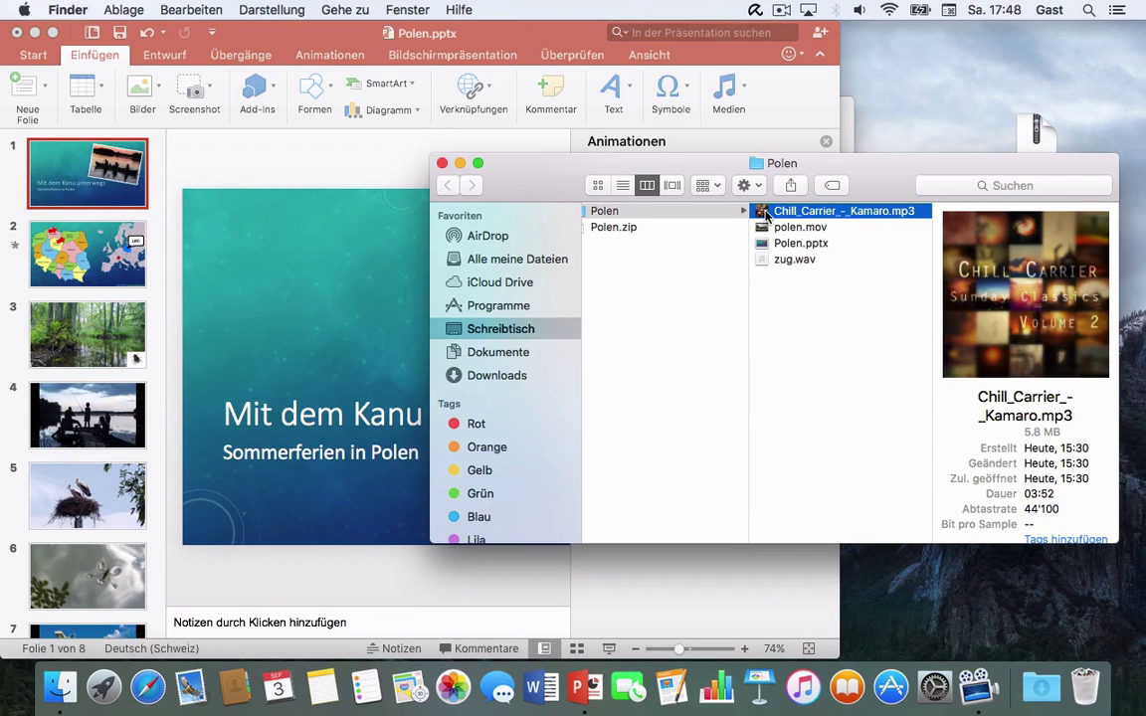
pyautogui.moveTo(766, 214); pyautogui.dragTo(225, 228)
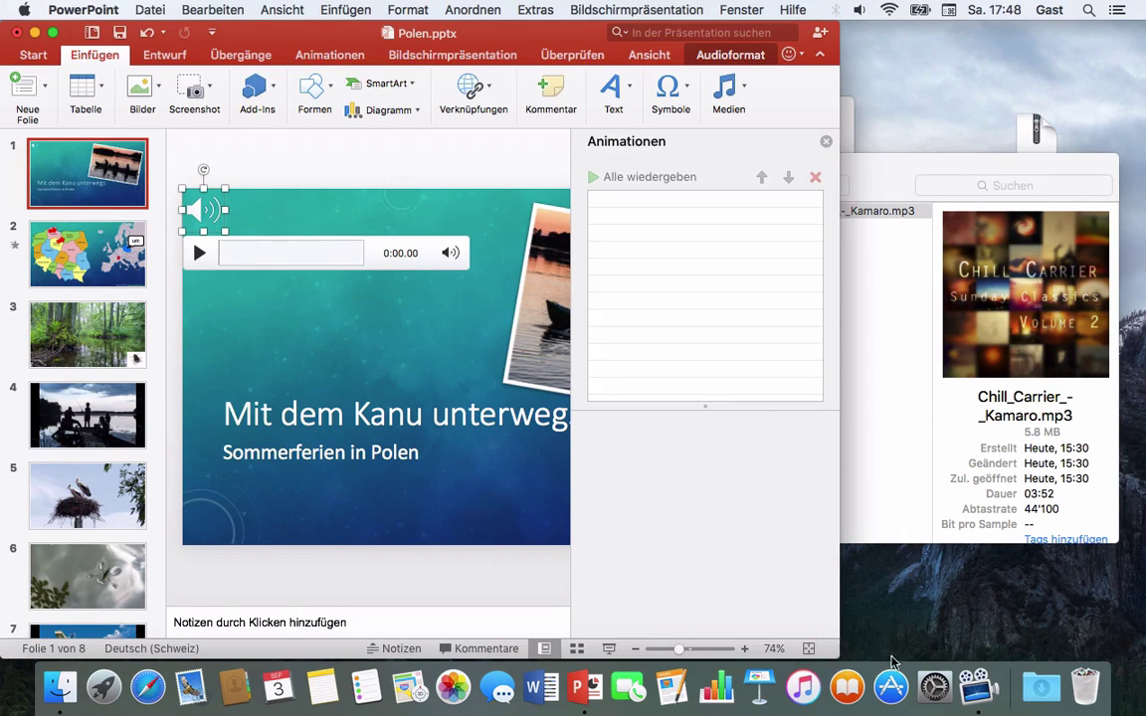
pyautogui.moveTo(835, 652); pyautogui.dragTo(1127, 653)
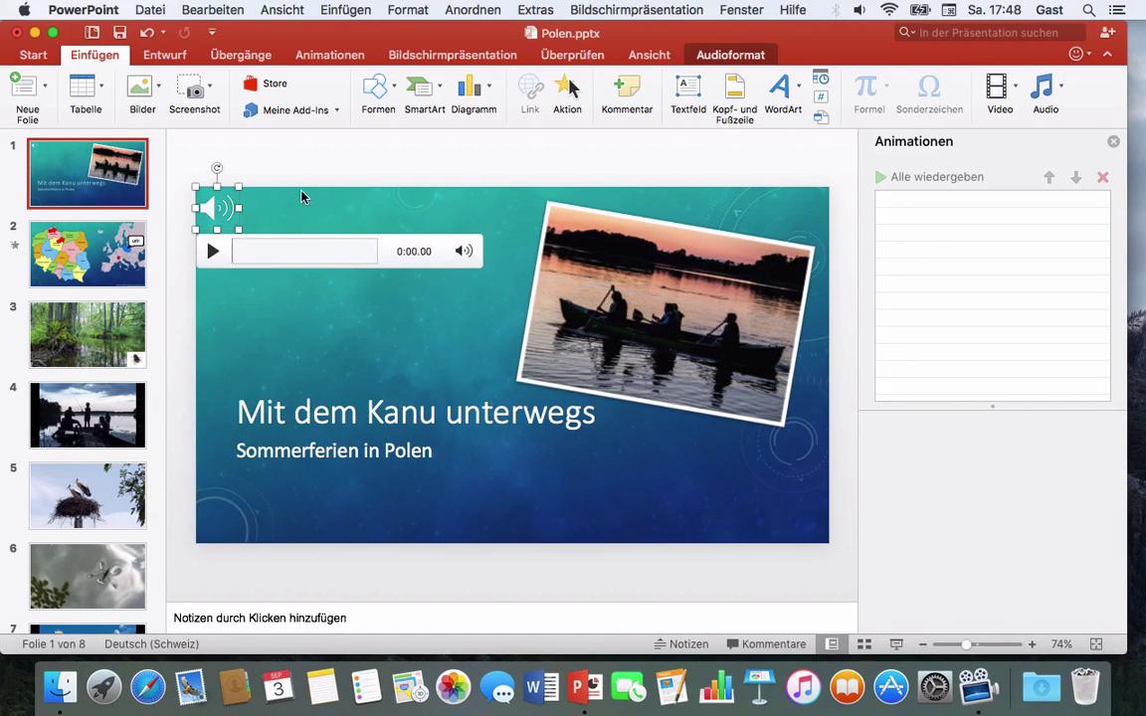
# Set the Chill_Carrier music to start Automatisch and hide its icon during the presentation
pyautogui.click(210, 206)
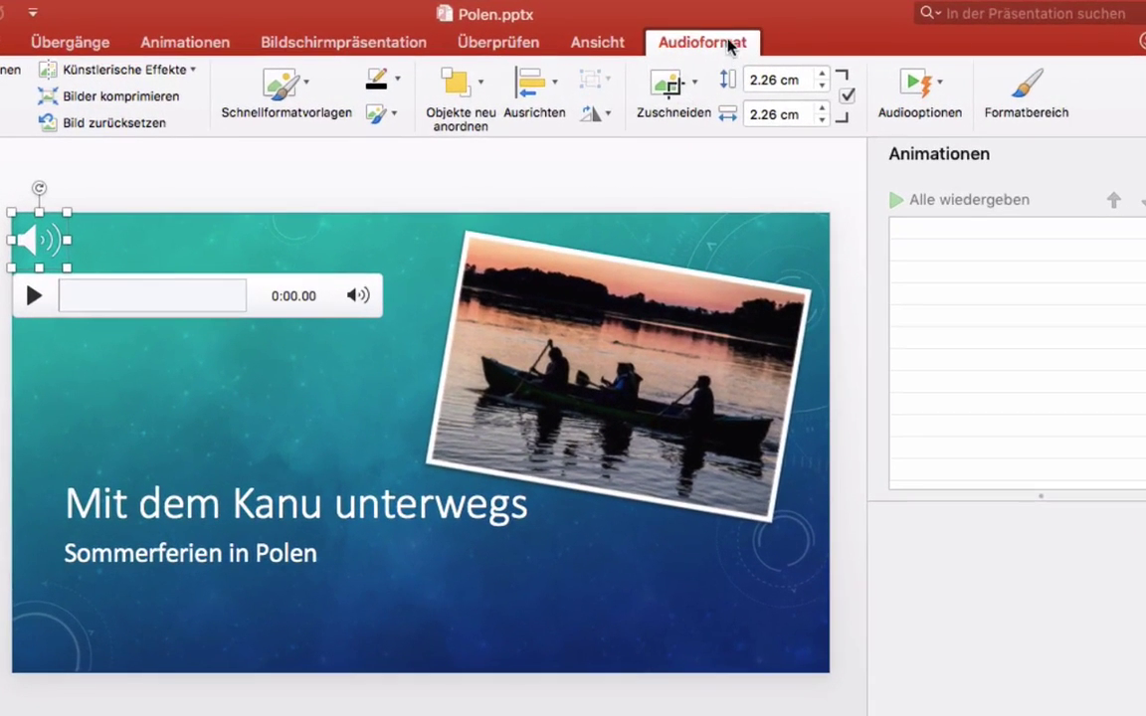
pyautogui.click(941, 87)
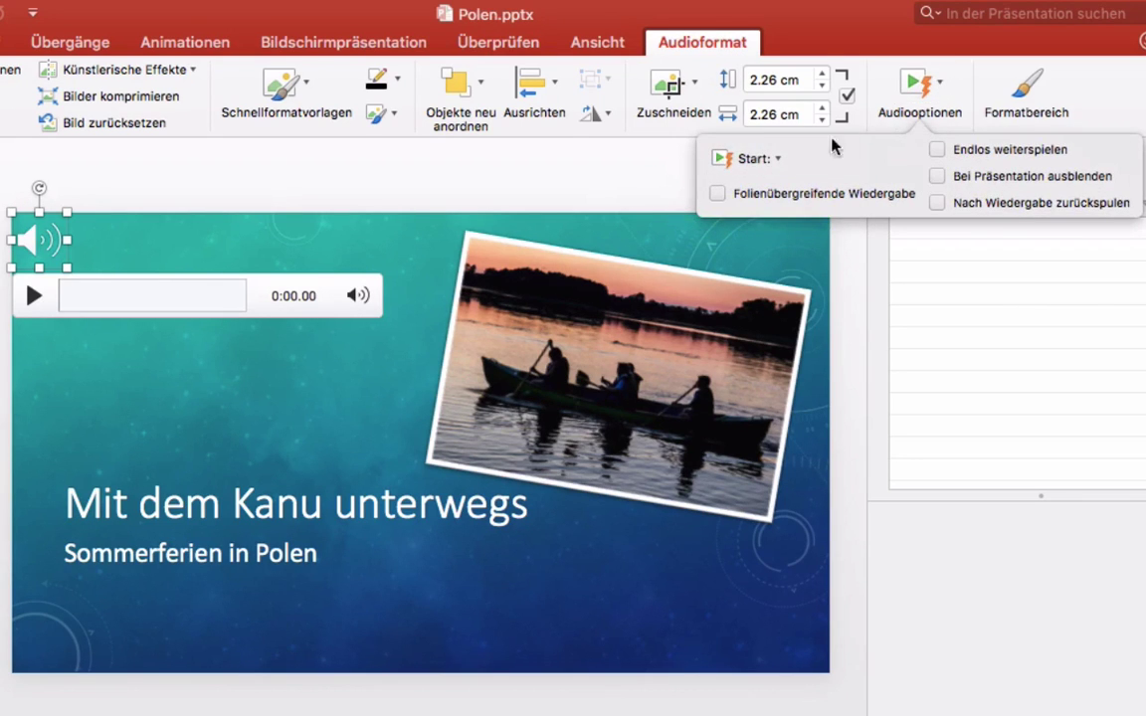
pyautogui.click(777, 160)
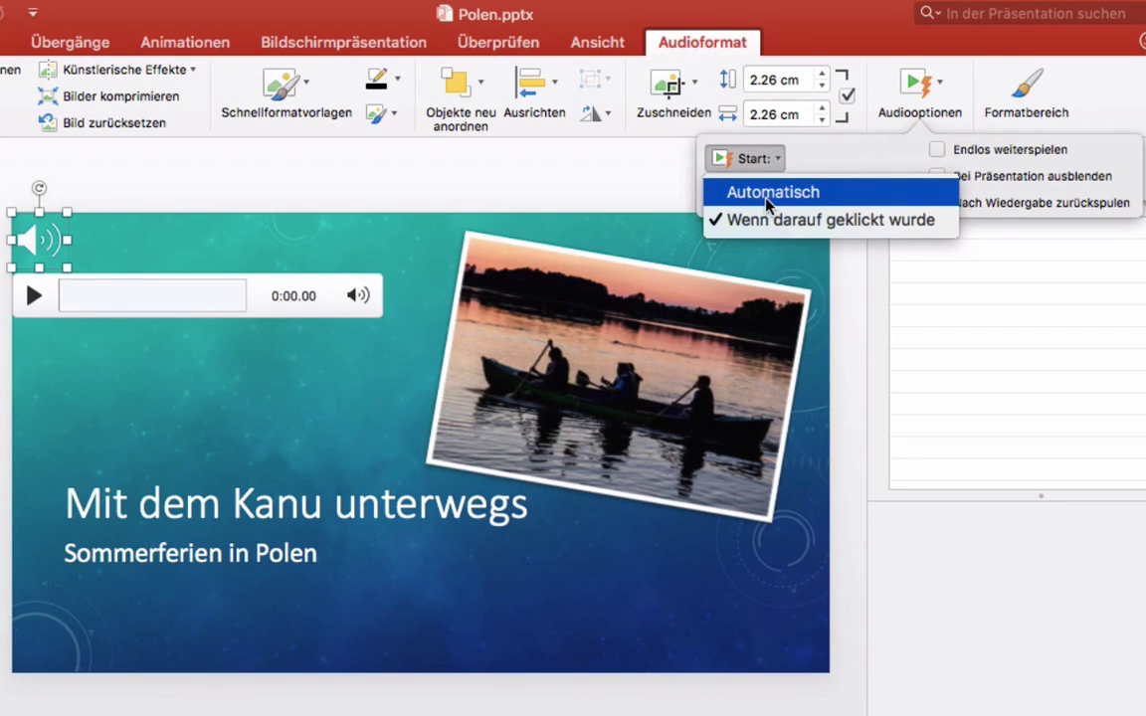
pyautogui.click(767, 198)
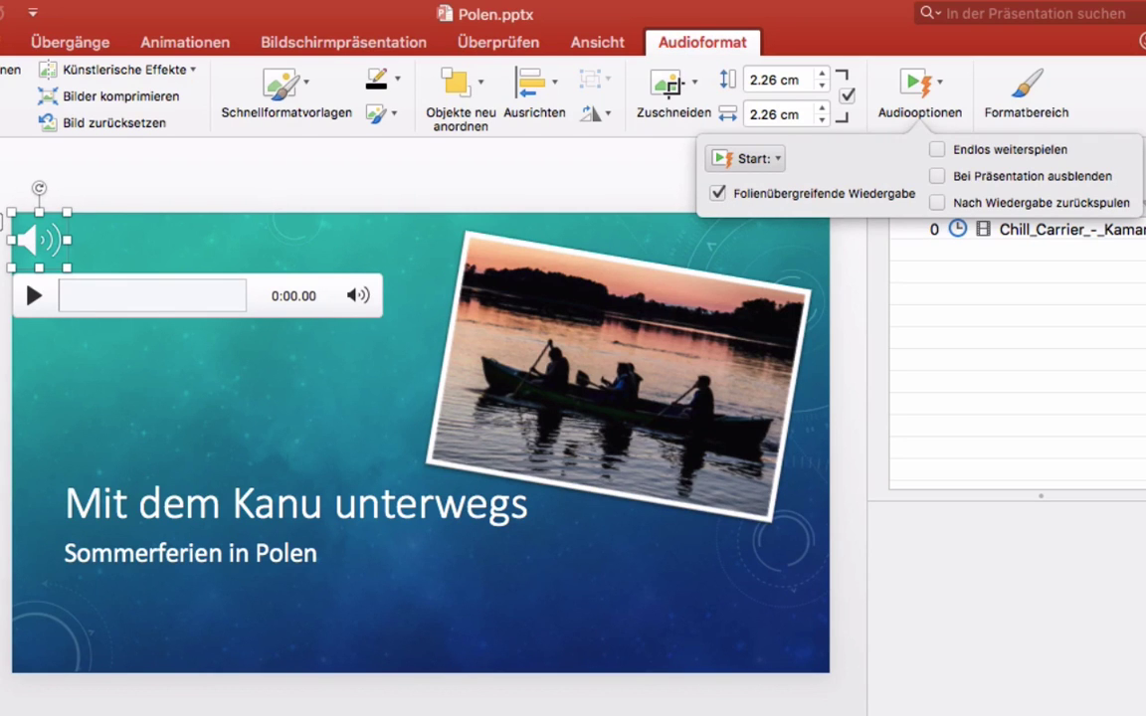
pyautogui.click(938, 177)
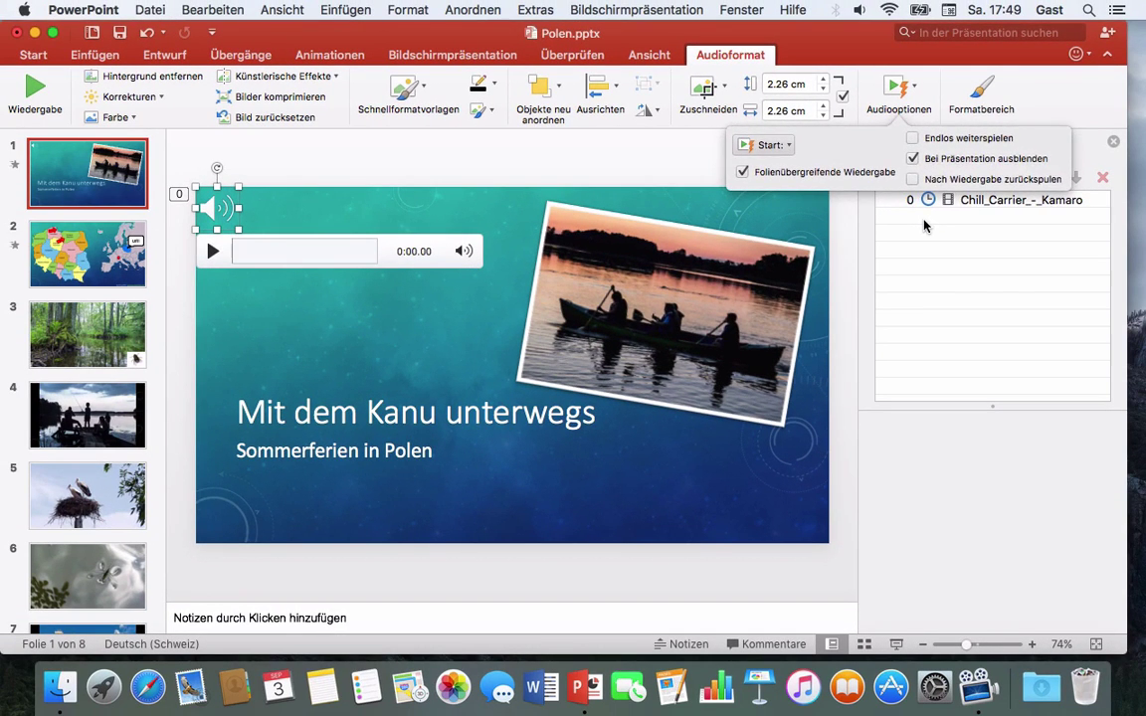
# Select the Chill_Carrier_-_Kamaro effect in the Animations pane and expand Medienoptionen
pyautogui.click(923, 226)
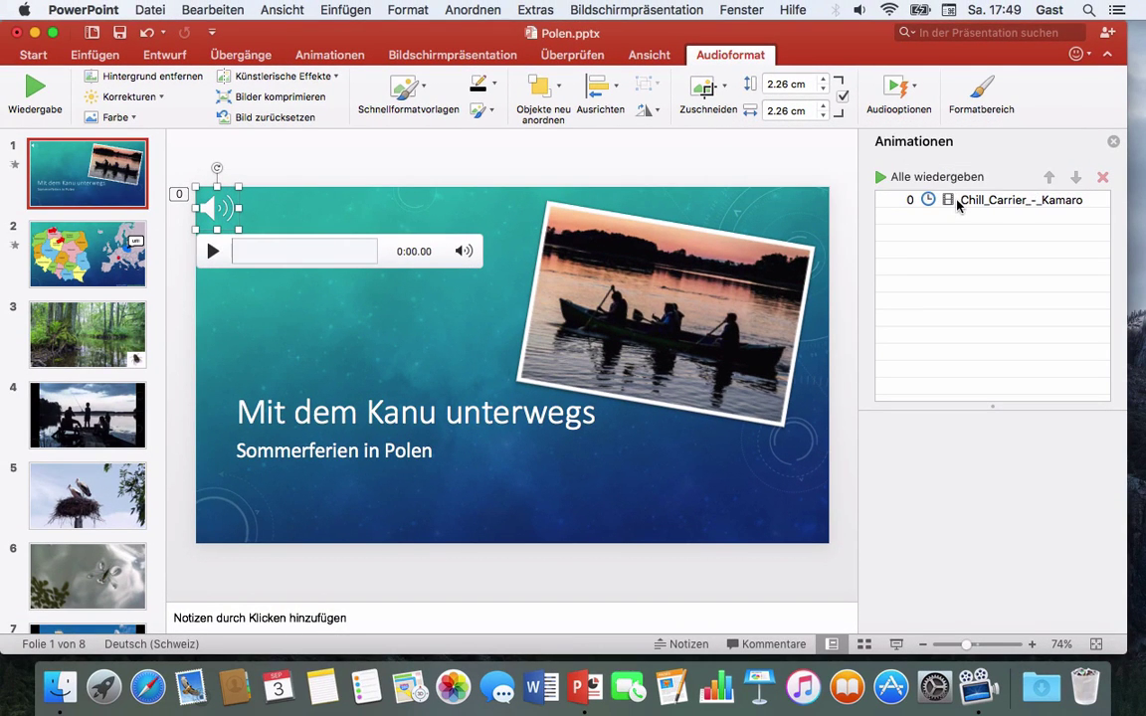
pyautogui.click(958, 202)
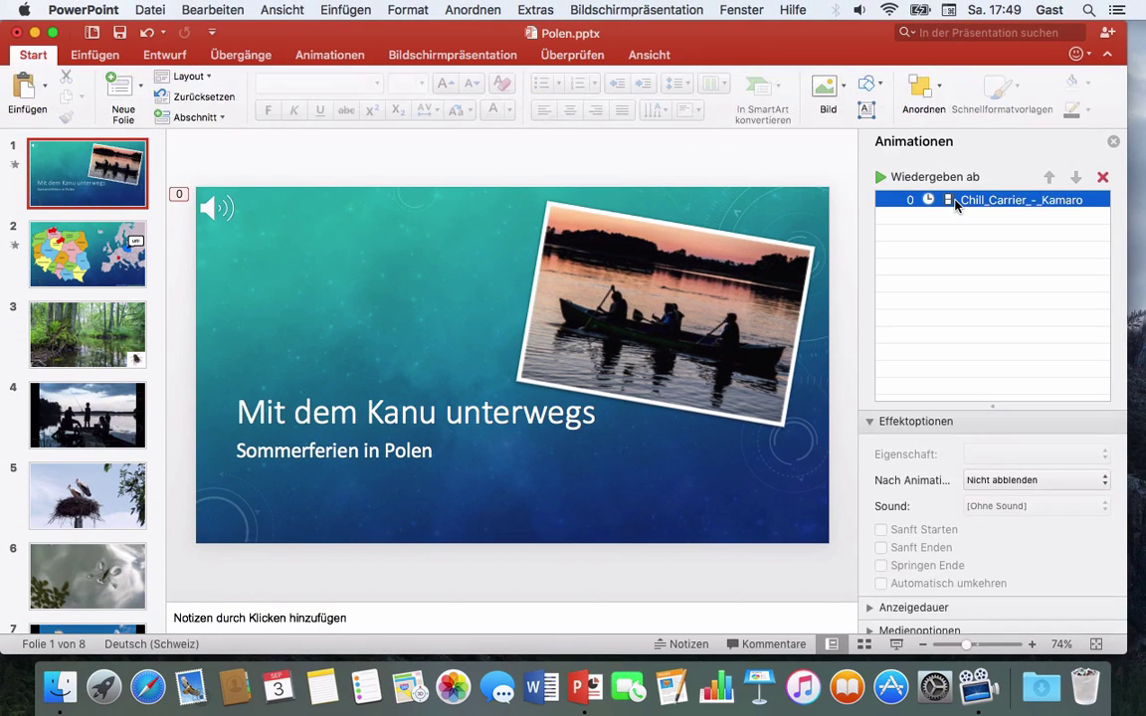
pyautogui.scroll(-1, 946, 524)
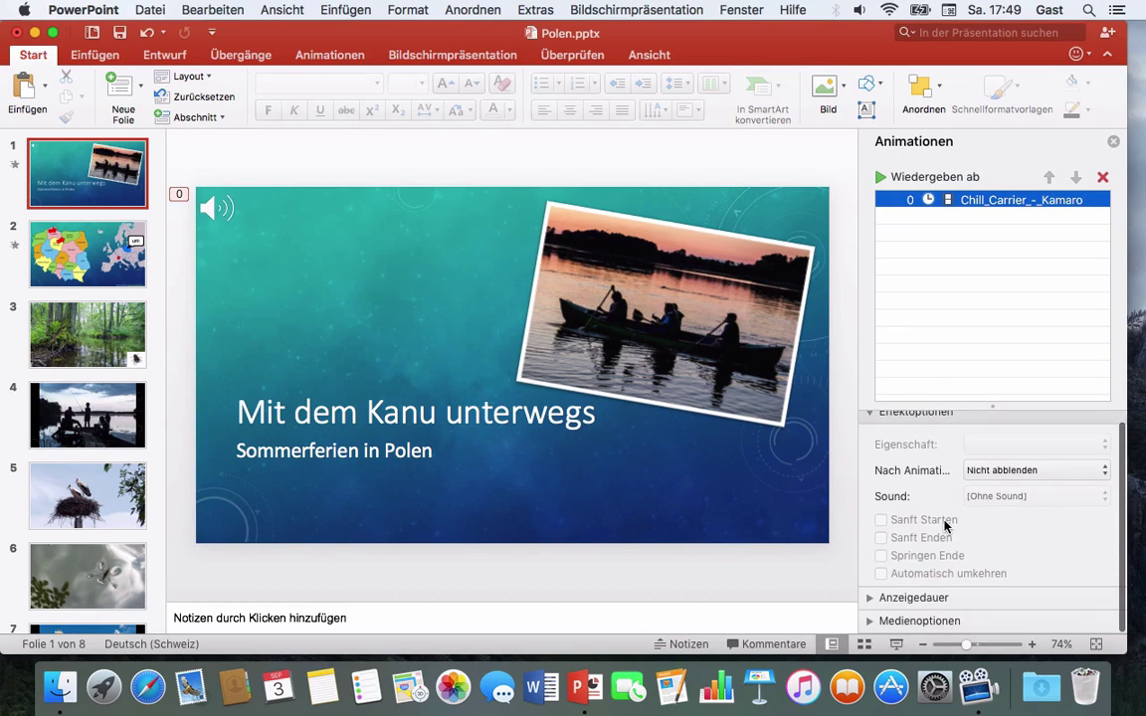
pyautogui.scroll(1, 946, 525)
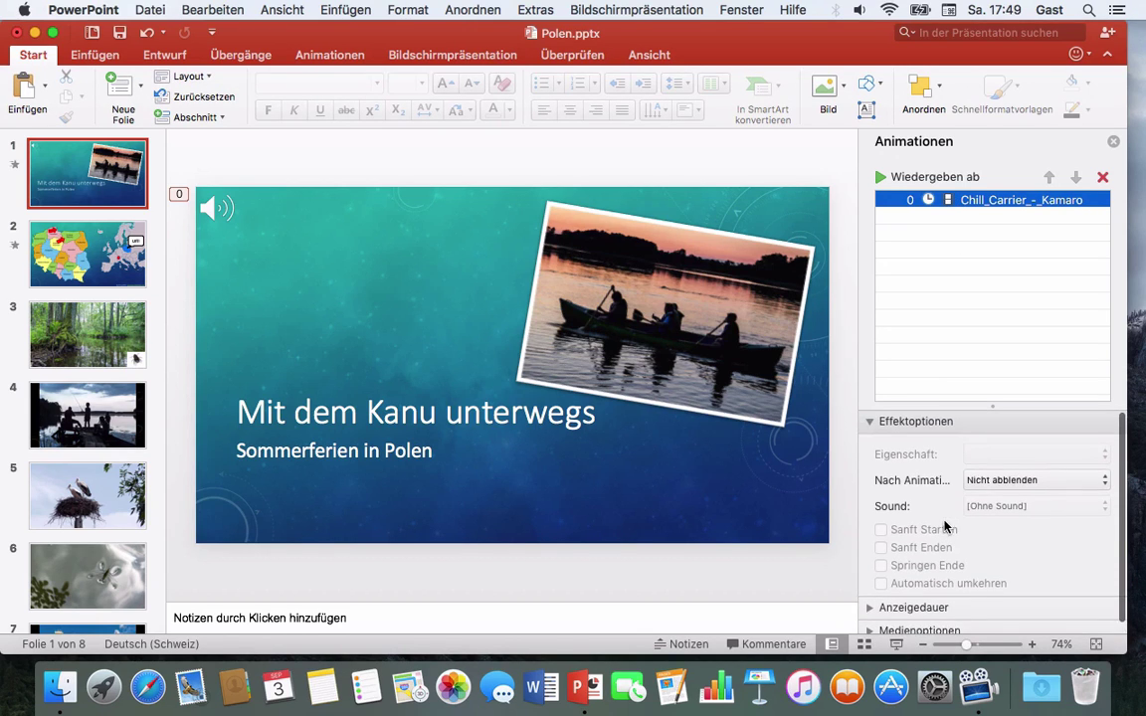
pyautogui.click(870, 422)
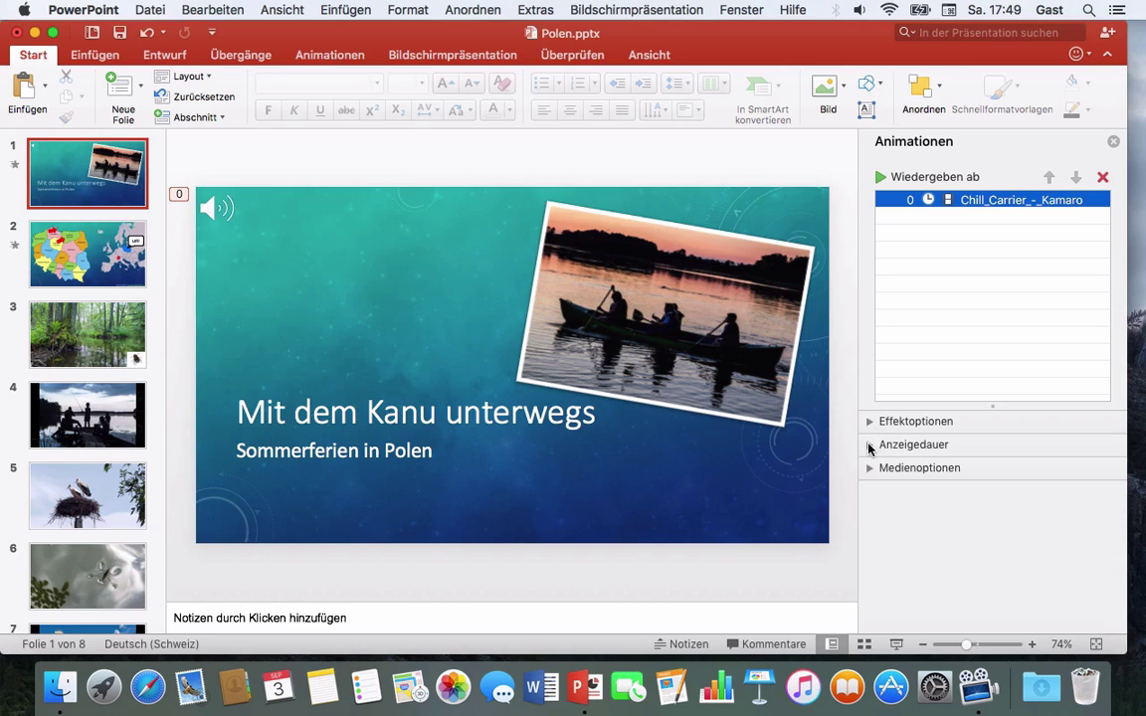
pyautogui.click(870, 446)
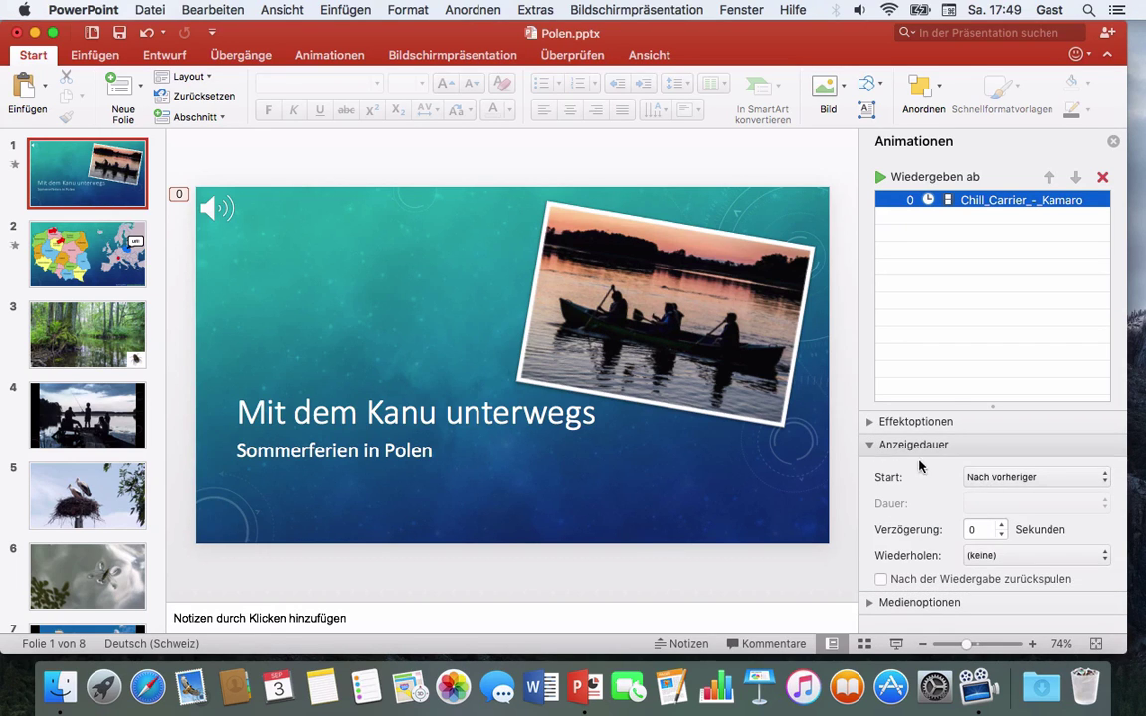
pyautogui.click(869, 447)
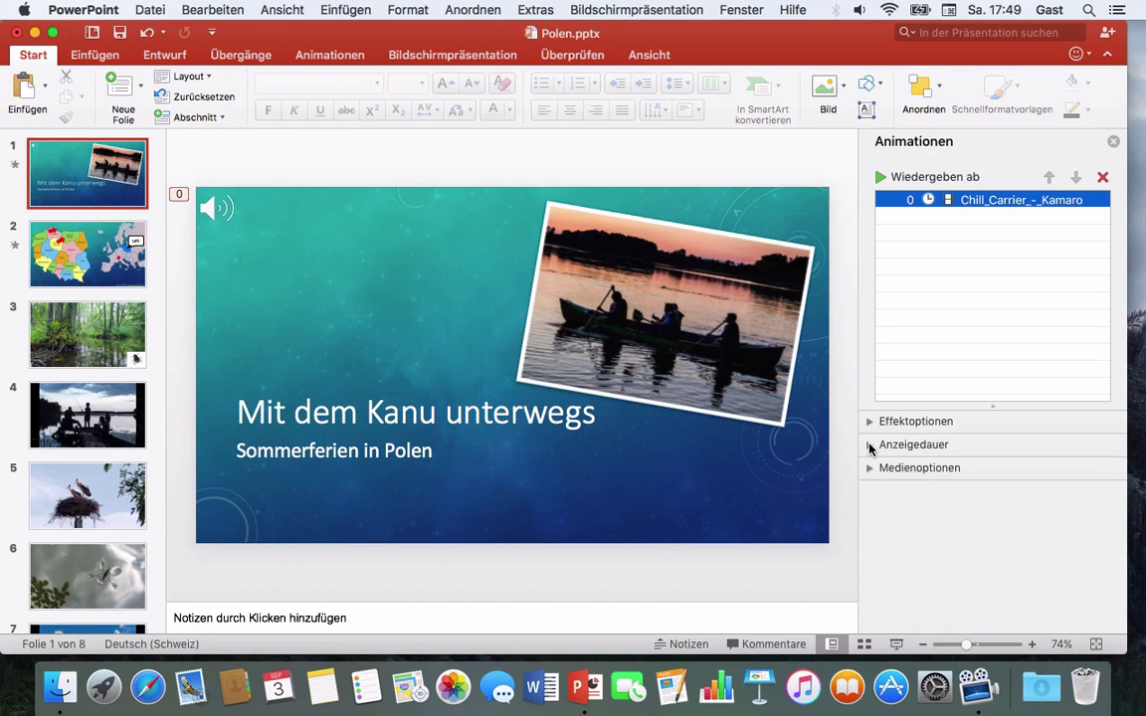
pyautogui.click(869, 469)
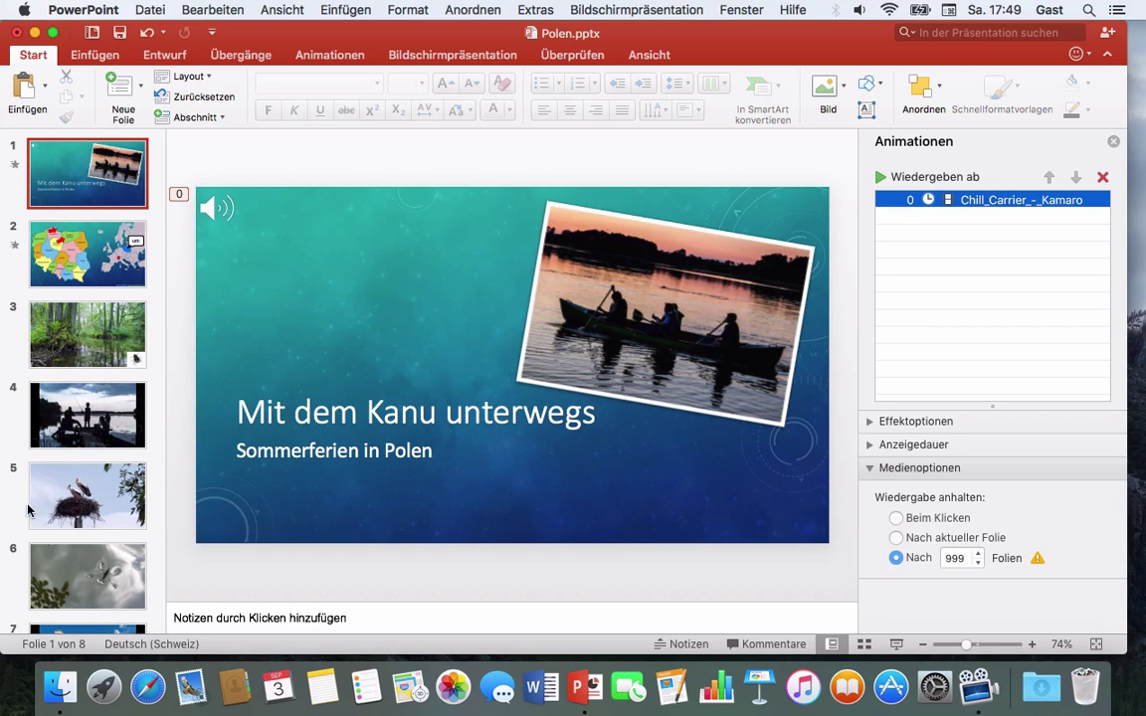
# Change 'Wiedergabe anhalten nach' from 999 to 7 slides
pyautogui.scroll(-2, 90, 560)
pyautogui.scroll(-2, 90, 560)
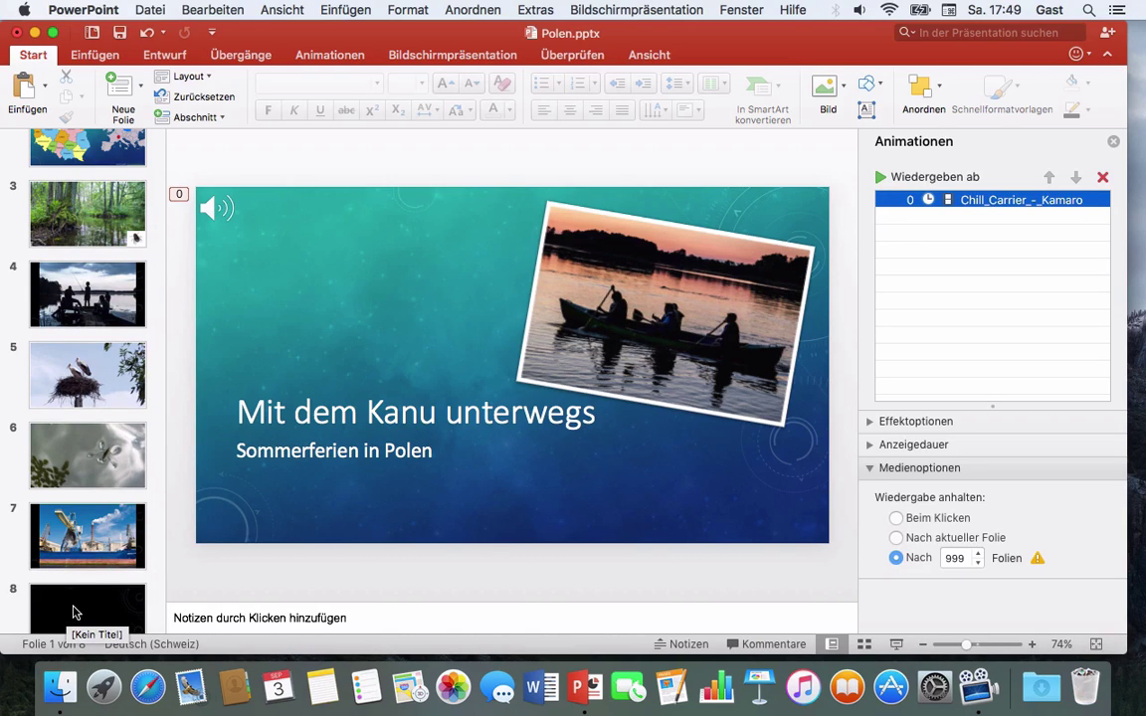
pyautogui.doubleClick(967, 560)
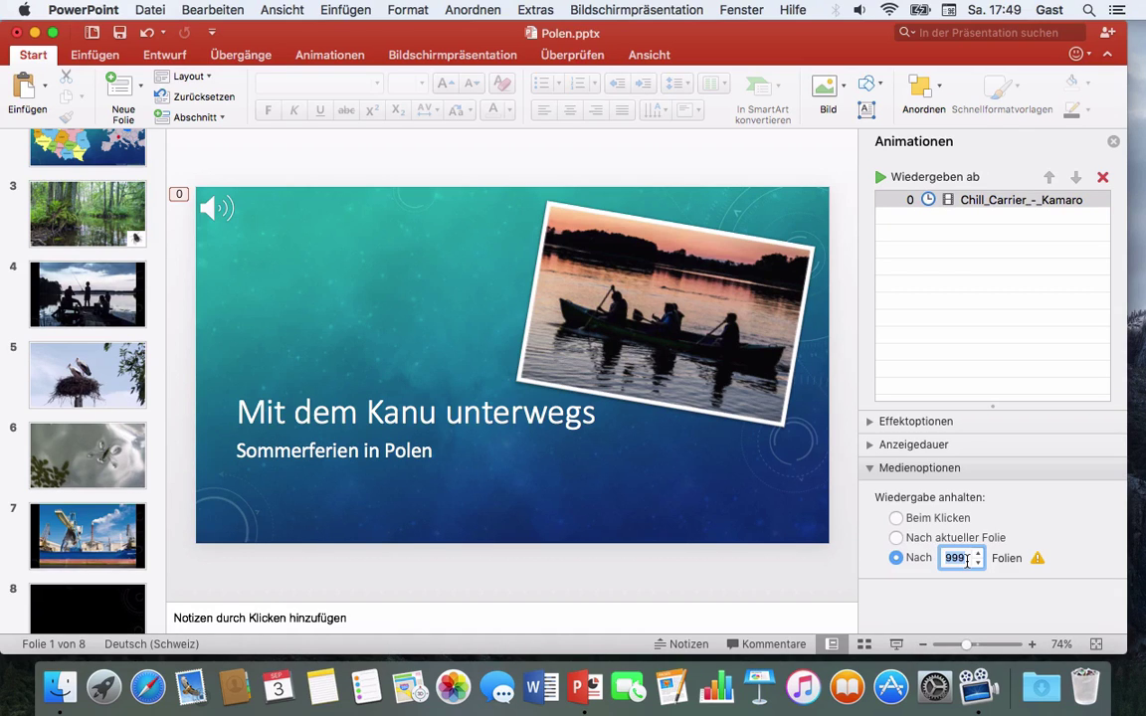
pyautogui.write('7')
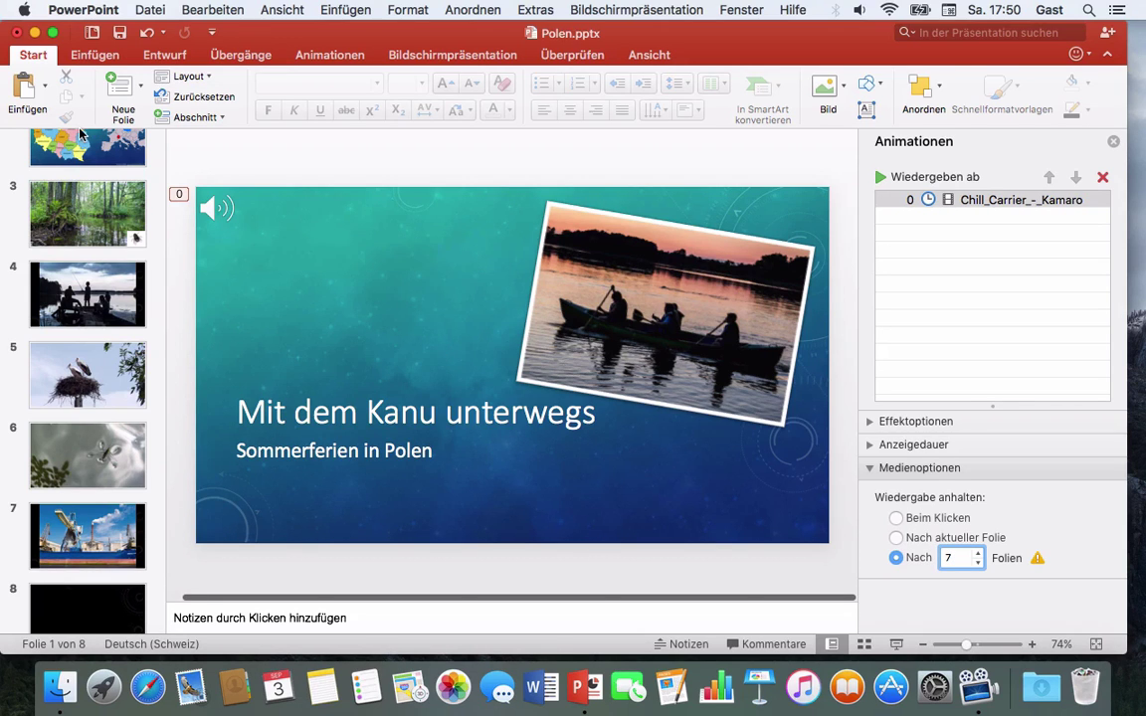
pyautogui.scroll(3, 91, 192)
pyautogui.click(92, 192)
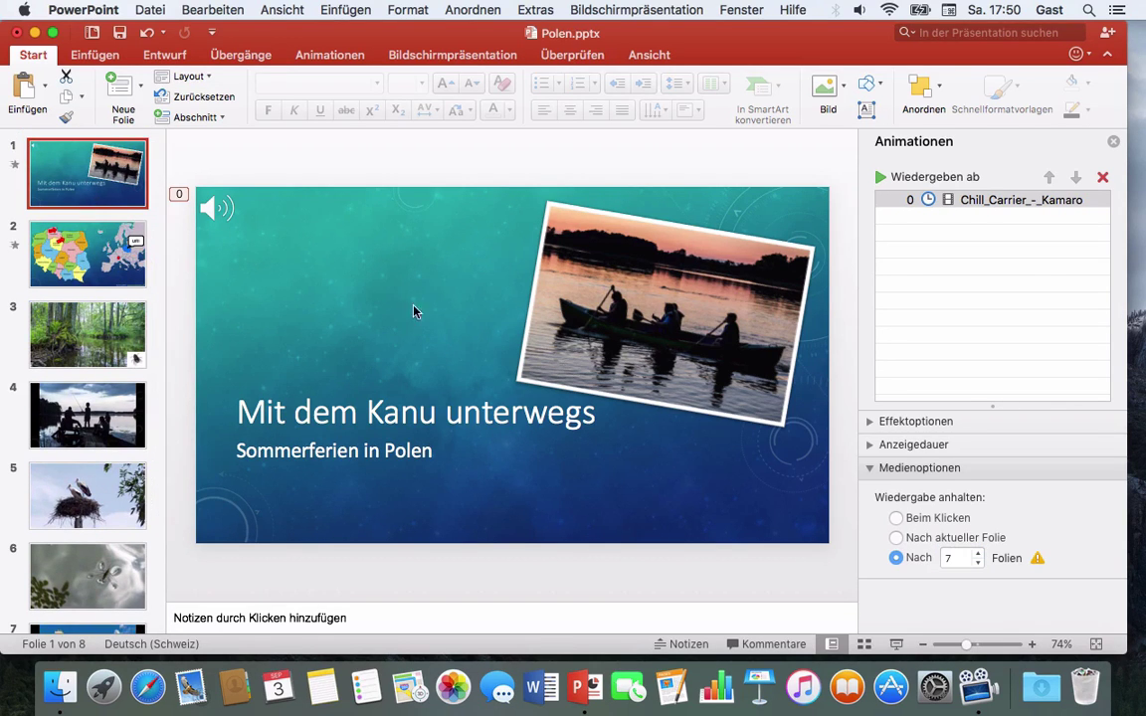
# Record a short narration named 'Einleitung' and insert it on slide 1
pyautogui.click(108, 60)
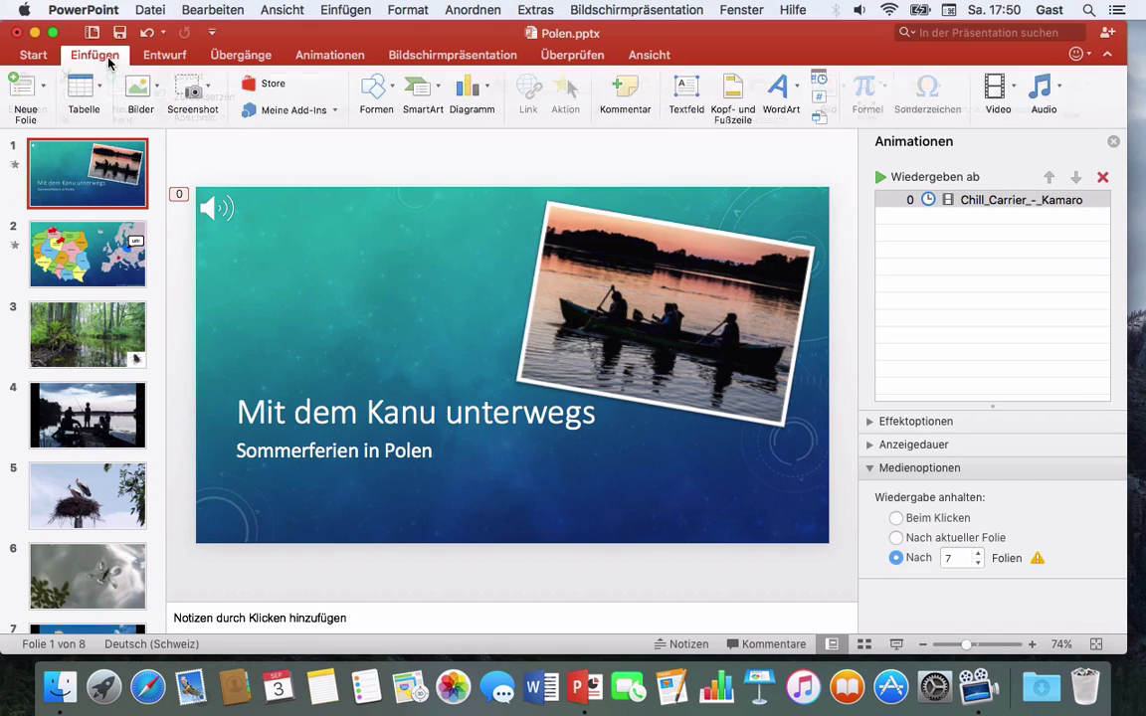
pyautogui.click(1063, 99)
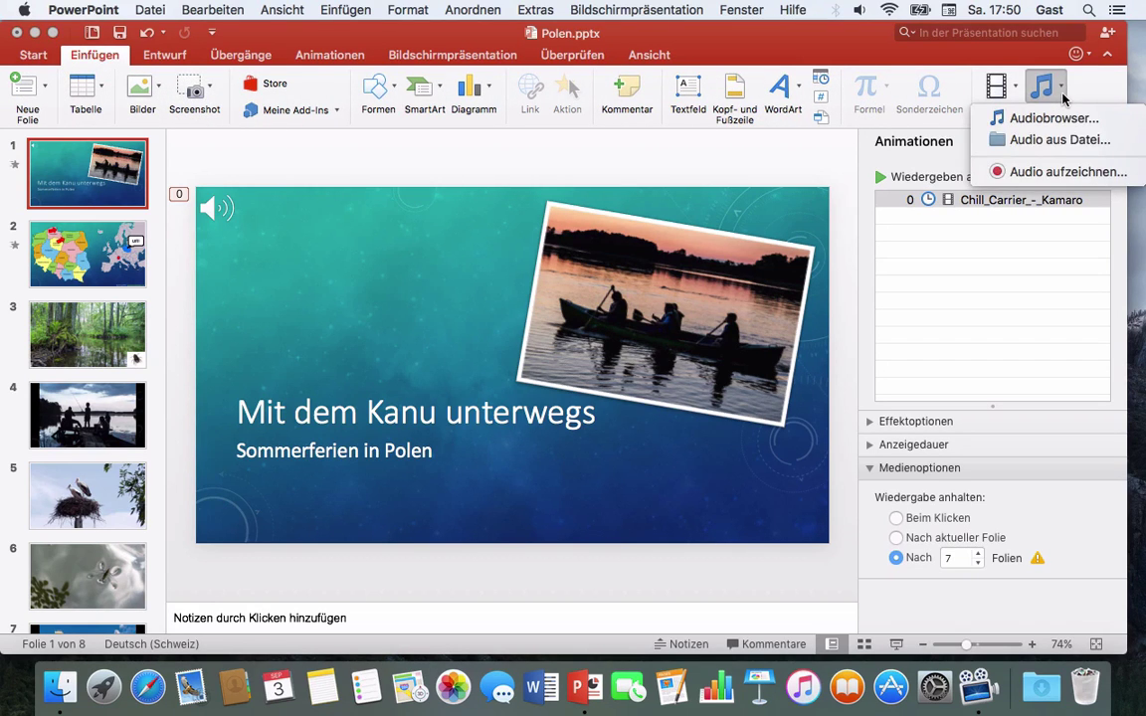
pyautogui.click(1012, 174)
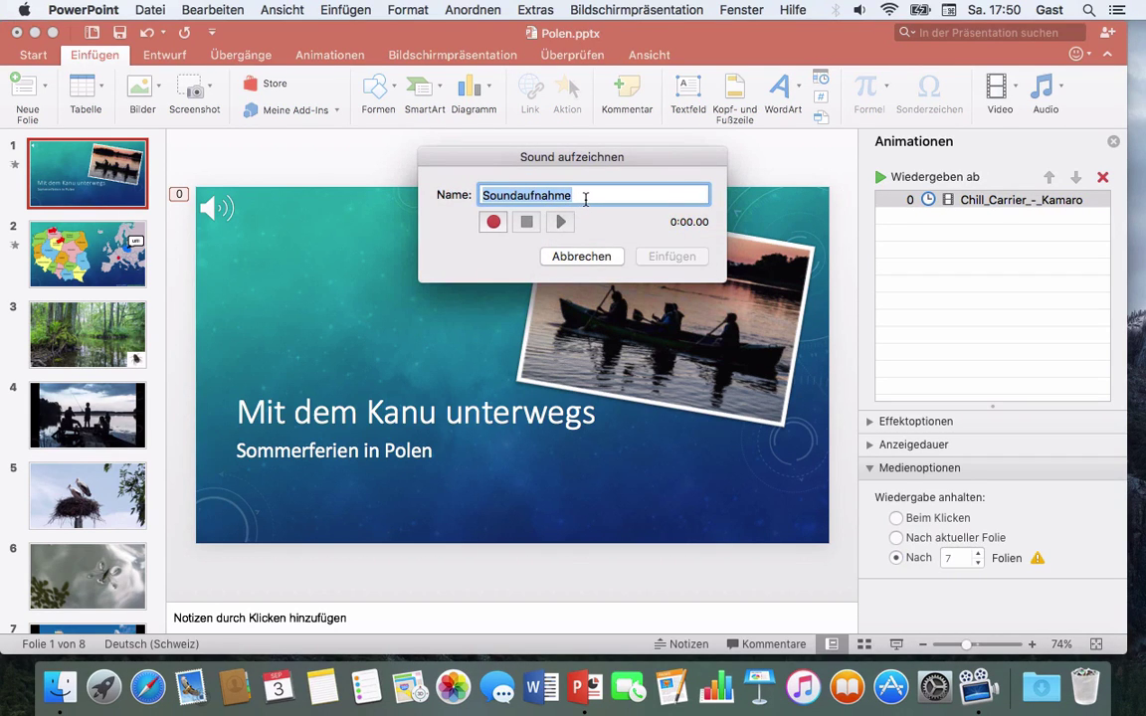
pyautogui.write('E')
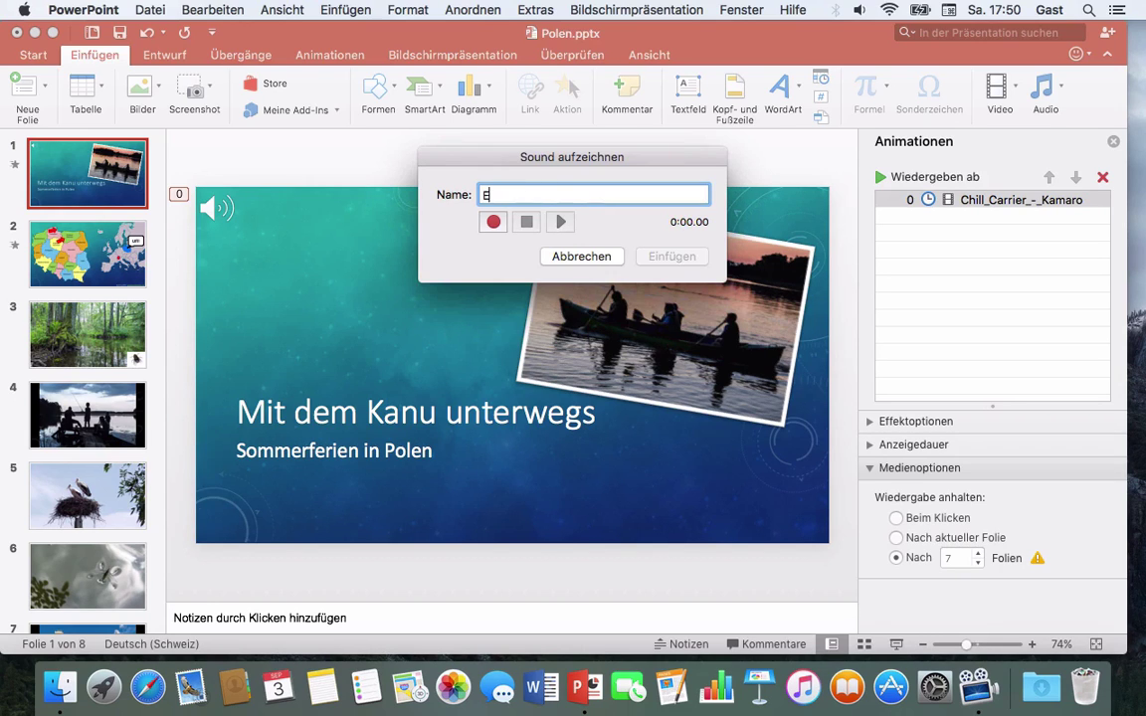
pyautogui.write('inleit')
pyautogui.write('ung')
pyautogui.click(493, 222)
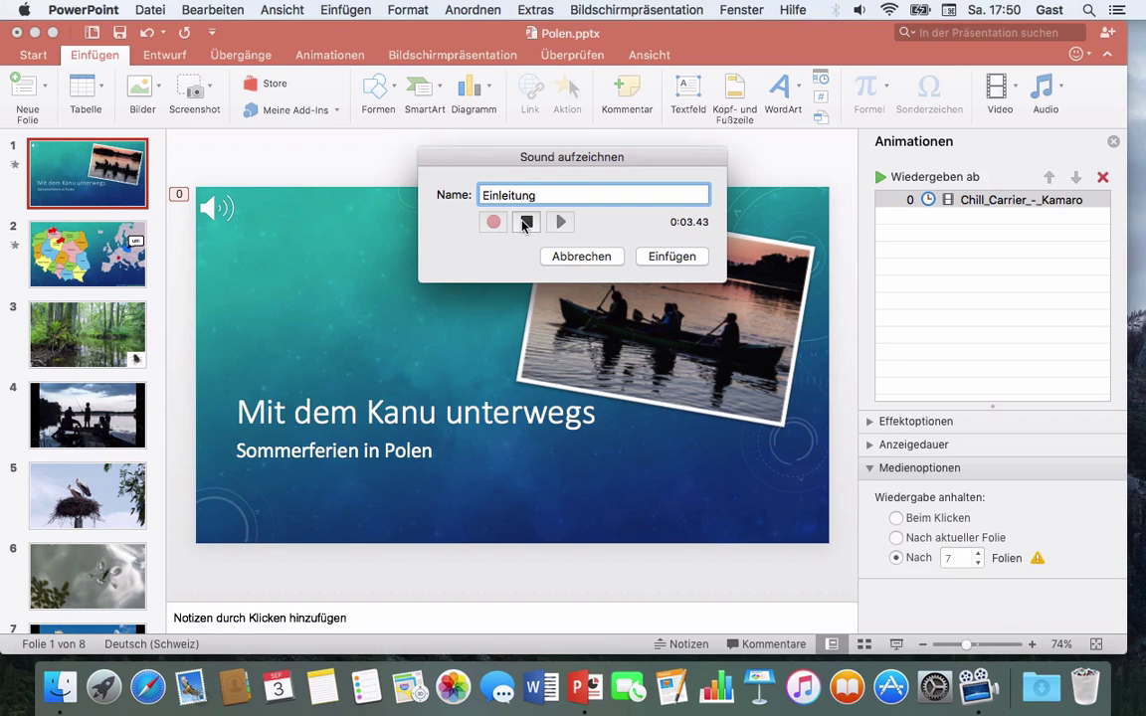
pyautogui.click(671, 255)
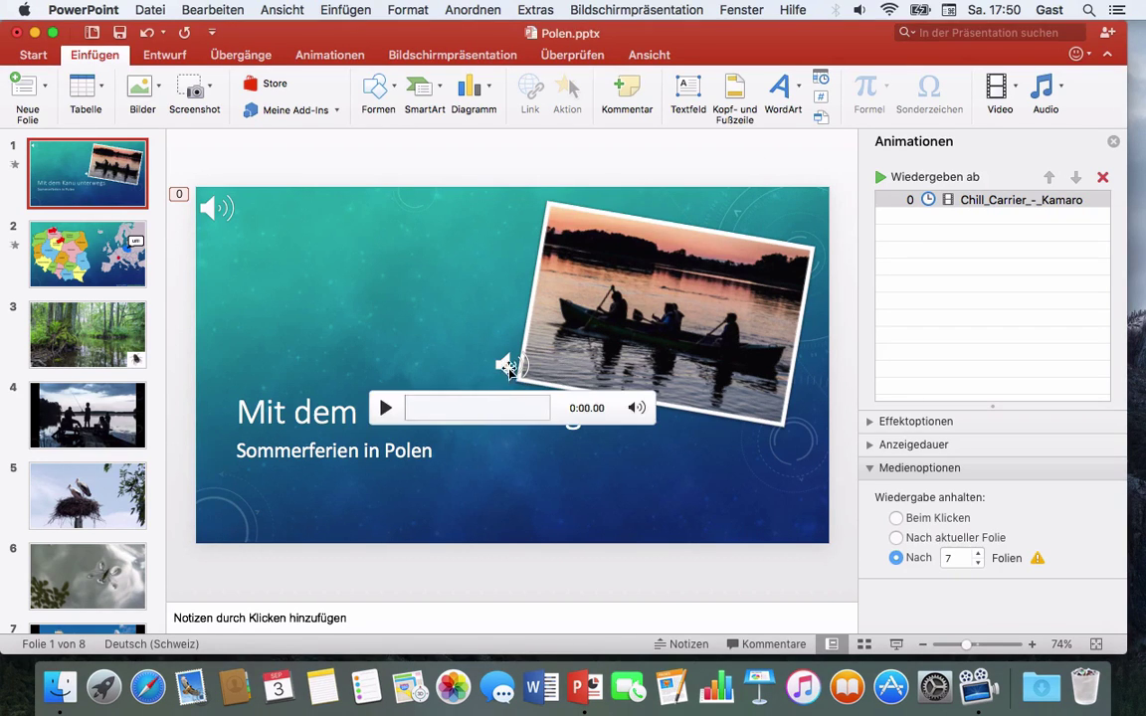
# Move the Einleitung icon lower-left, set it to start Automatisch and hide during show, then open slide 2
pyautogui.moveTo(507, 366)
pyautogui.mouseDown()
pyautogui.moveTo(326, 441)
pyautogui.moveTo(226, 518)
pyautogui.mouseUp()
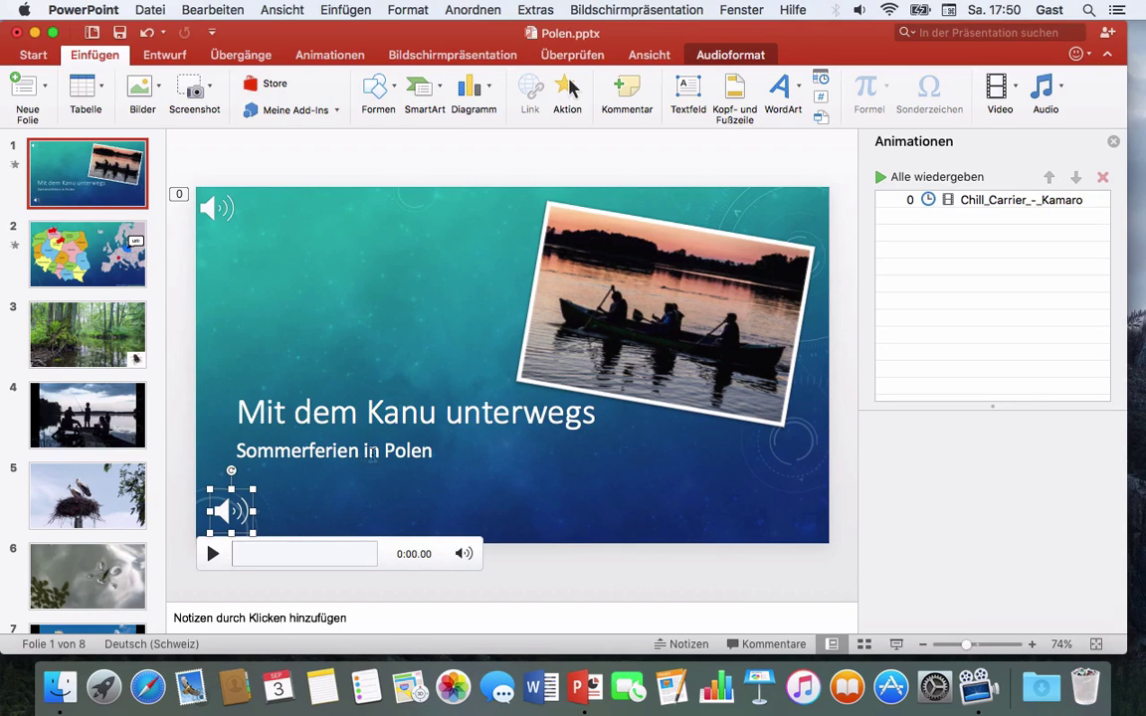
pyautogui.click(227, 509)
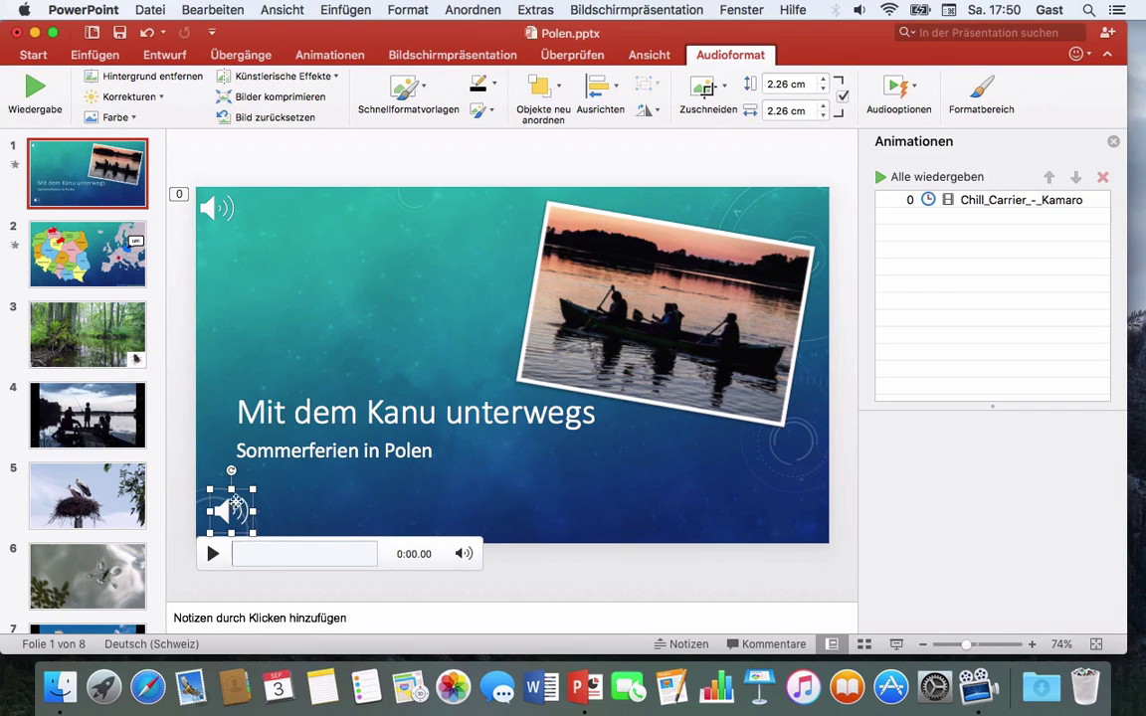
pyautogui.click(913, 94)
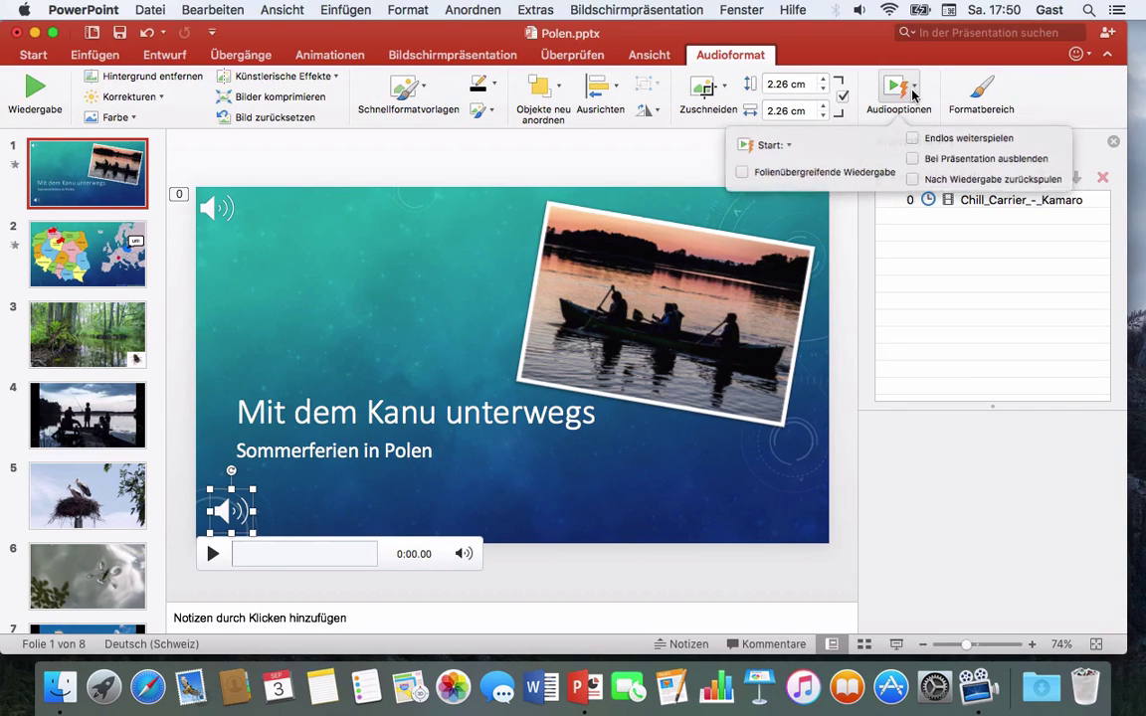
pyautogui.click(783, 146)
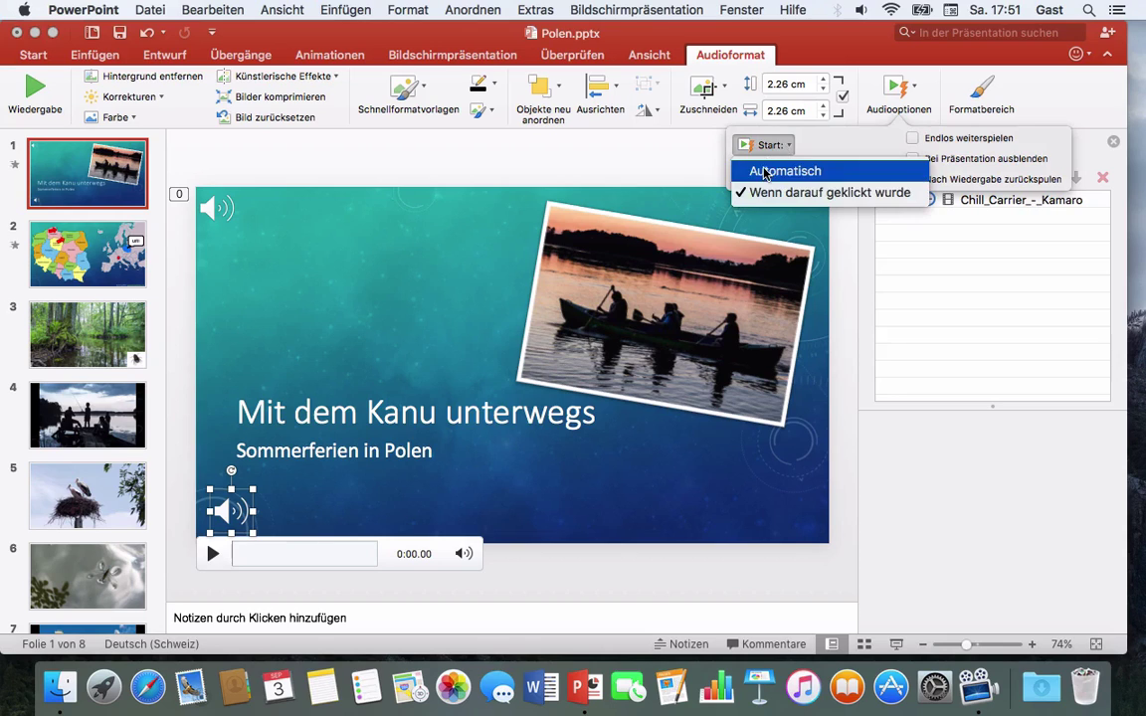
pyautogui.click(765, 172)
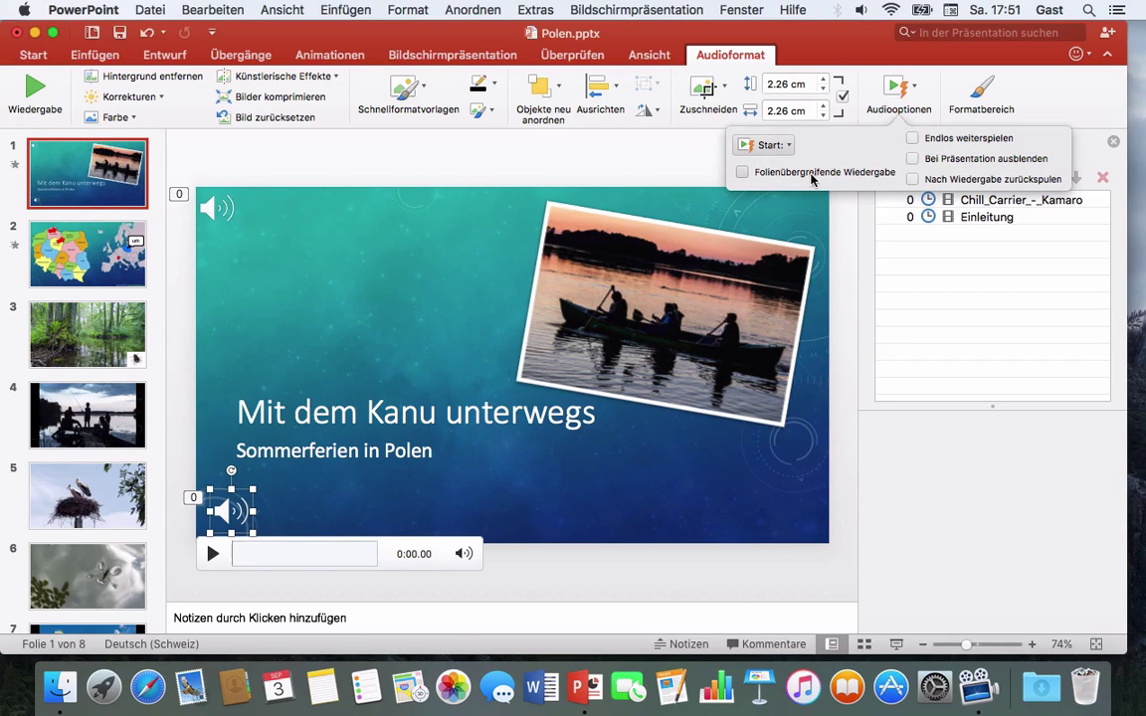
pyautogui.click(913, 158)
pyautogui.click(103, 265)
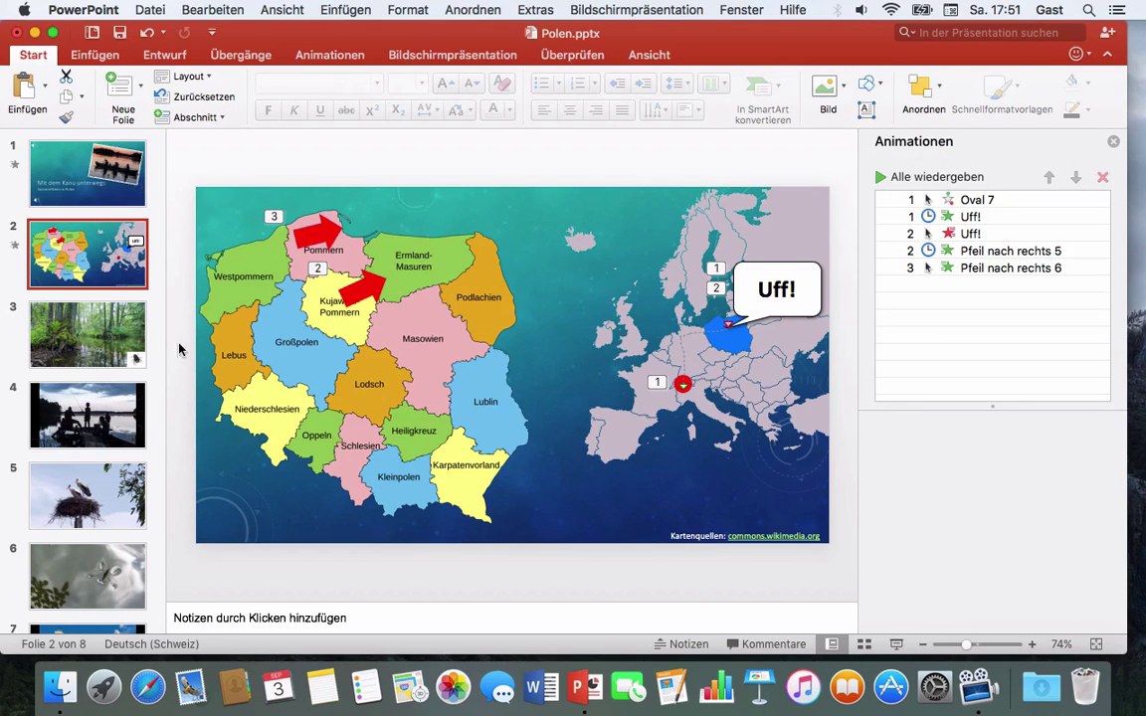
# Record a narration named 'Reise', insert it on slide 2, and move its icon lower-left
pyautogui.click(102, 56)
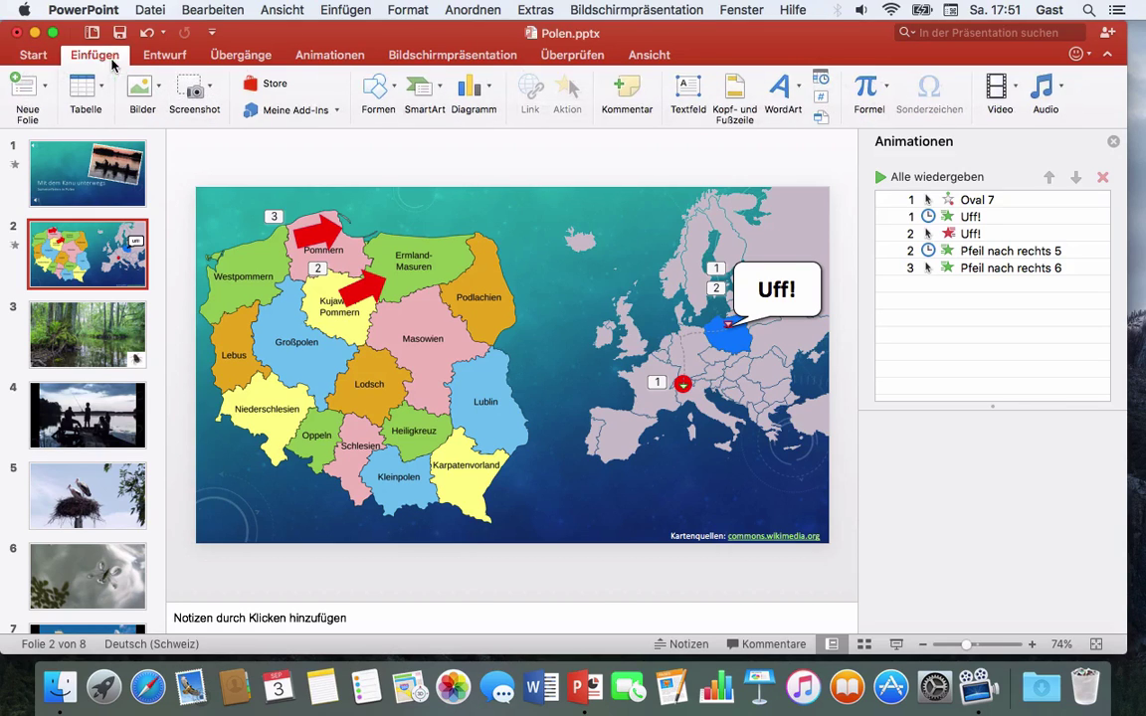
pyautogui.click(1042, 92)
pyautogui.click(1037, 174)
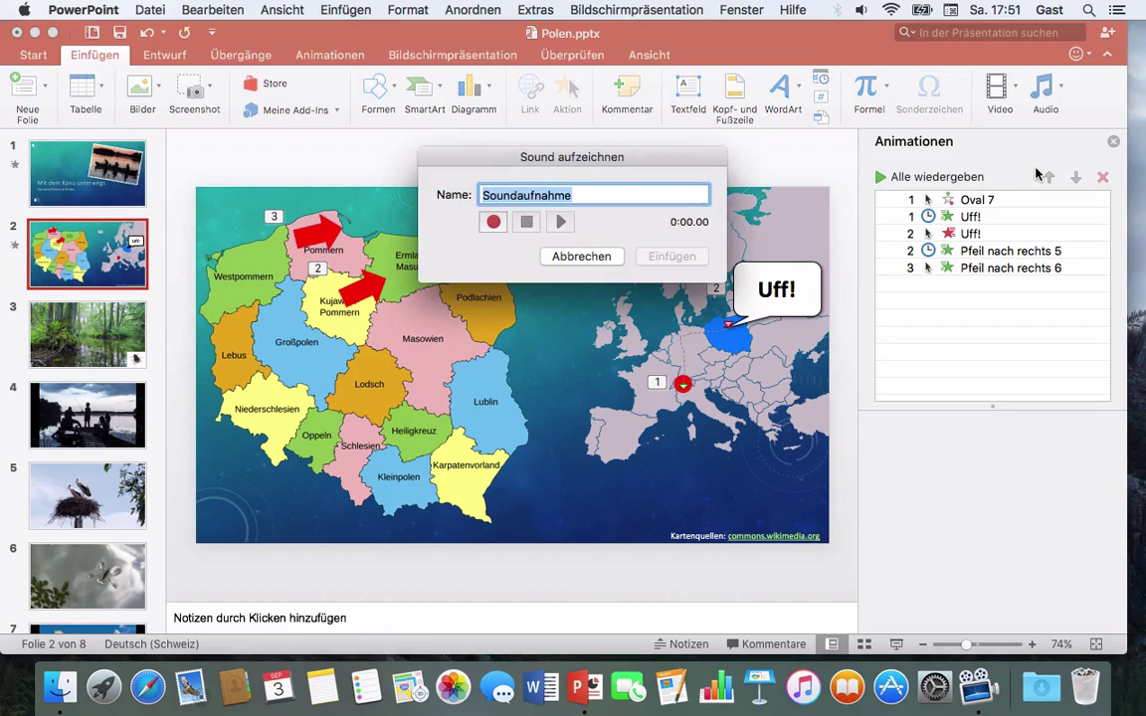
pyautogui.click(482, 195)
pyautogui.write('re')
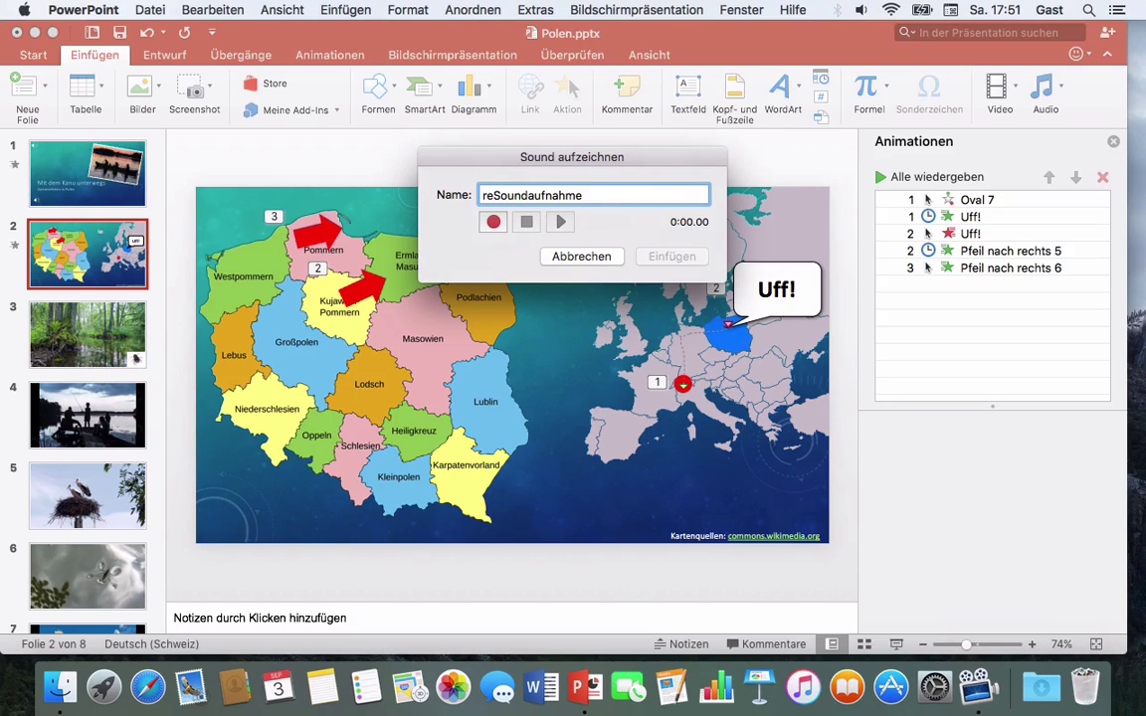
pyautogui.write('ise')
pyautogui.press('super+a')
pyautogui.write('Reise')
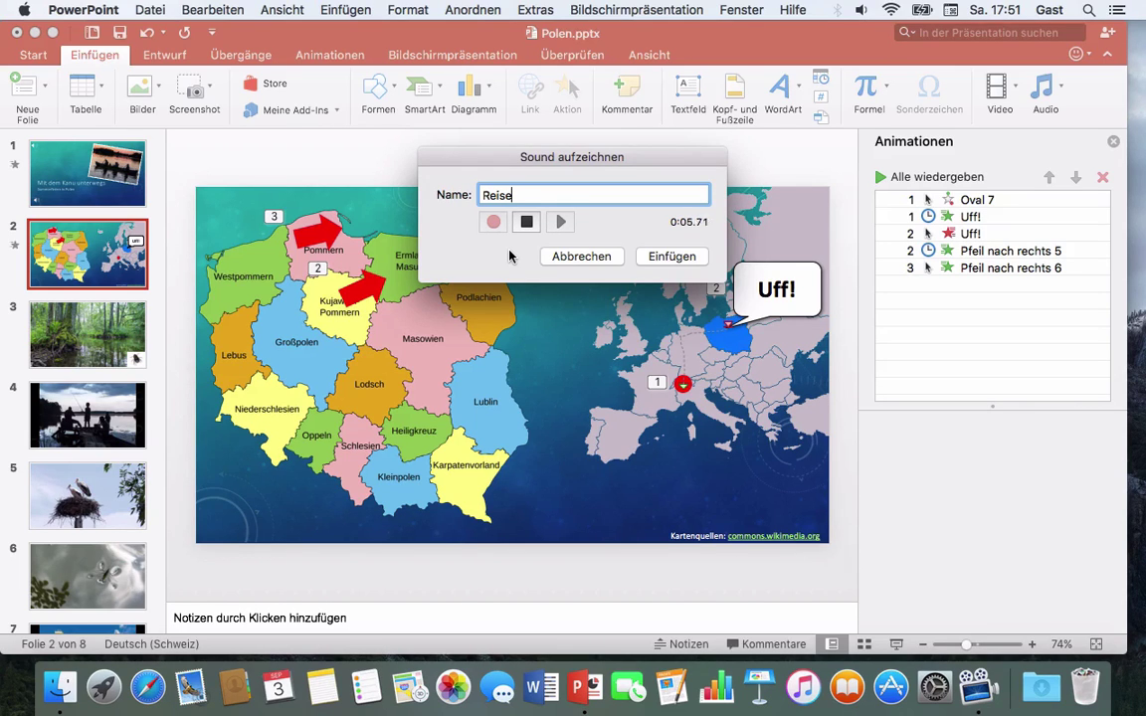
pyautogui.click(528, 224)
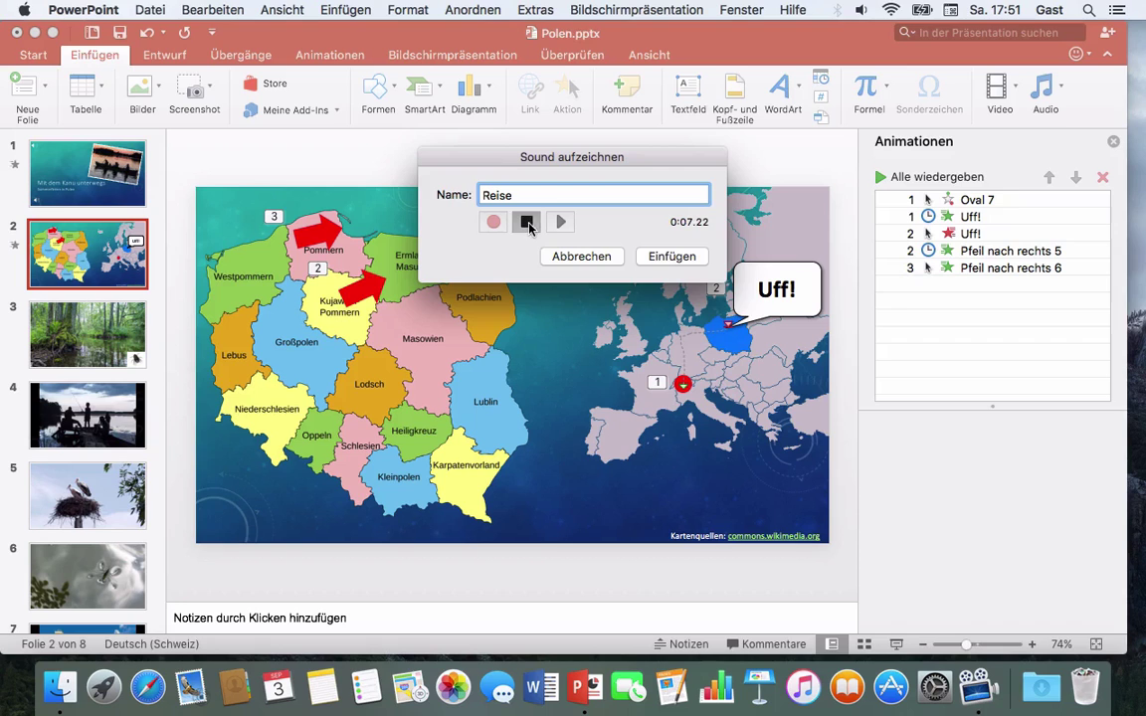
pyautogui.click(666, 257)
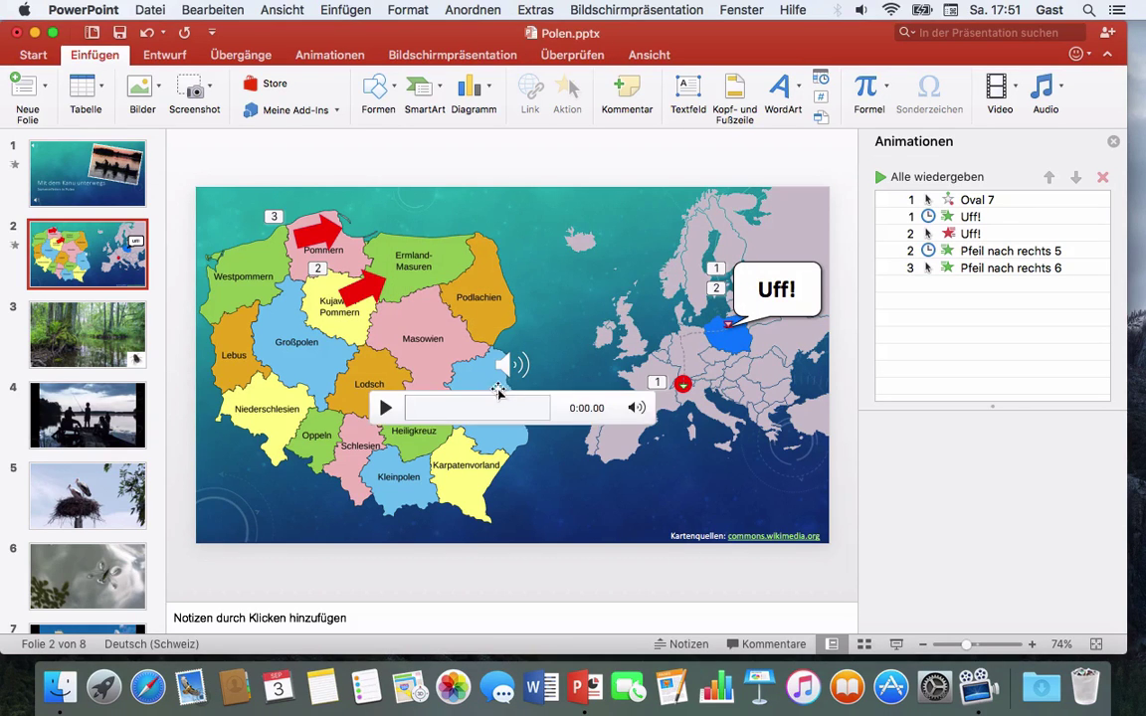
pyautogui.moveTo(520, 360); pyautogui.dragTo(211, 520)
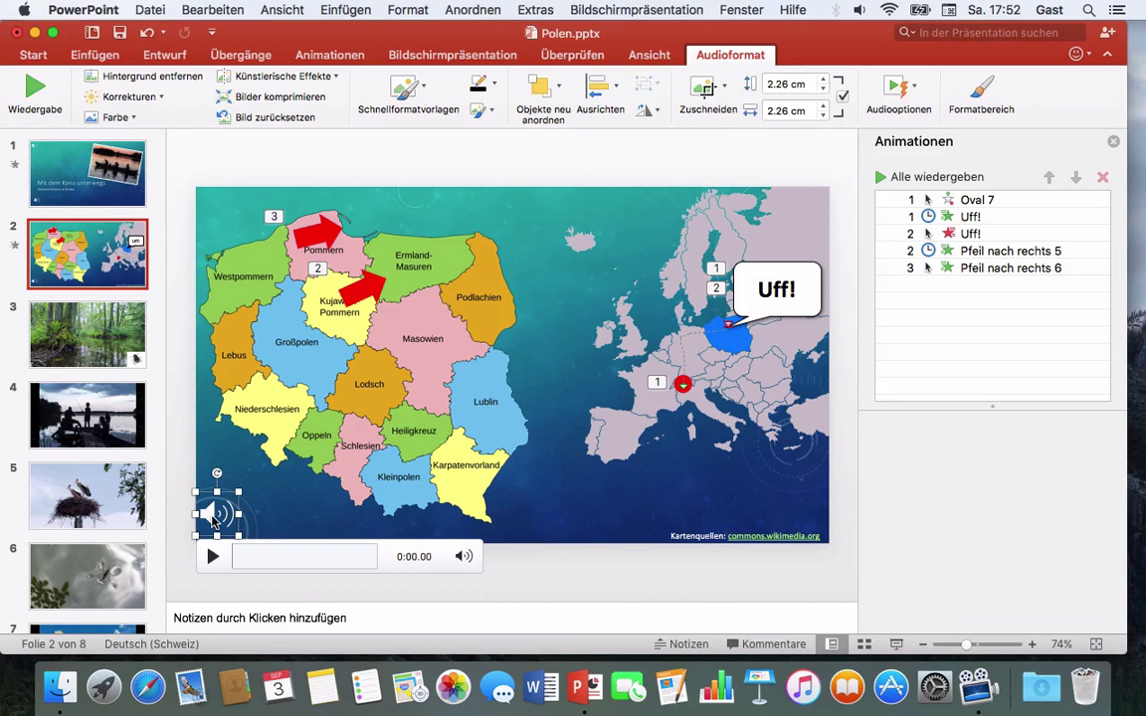
# Set the slide 2 narration to start Automatisch and tick Bei Präsentation ausblenden
pyautogui.click(913, 90)
pyautogui.click(782, 147)
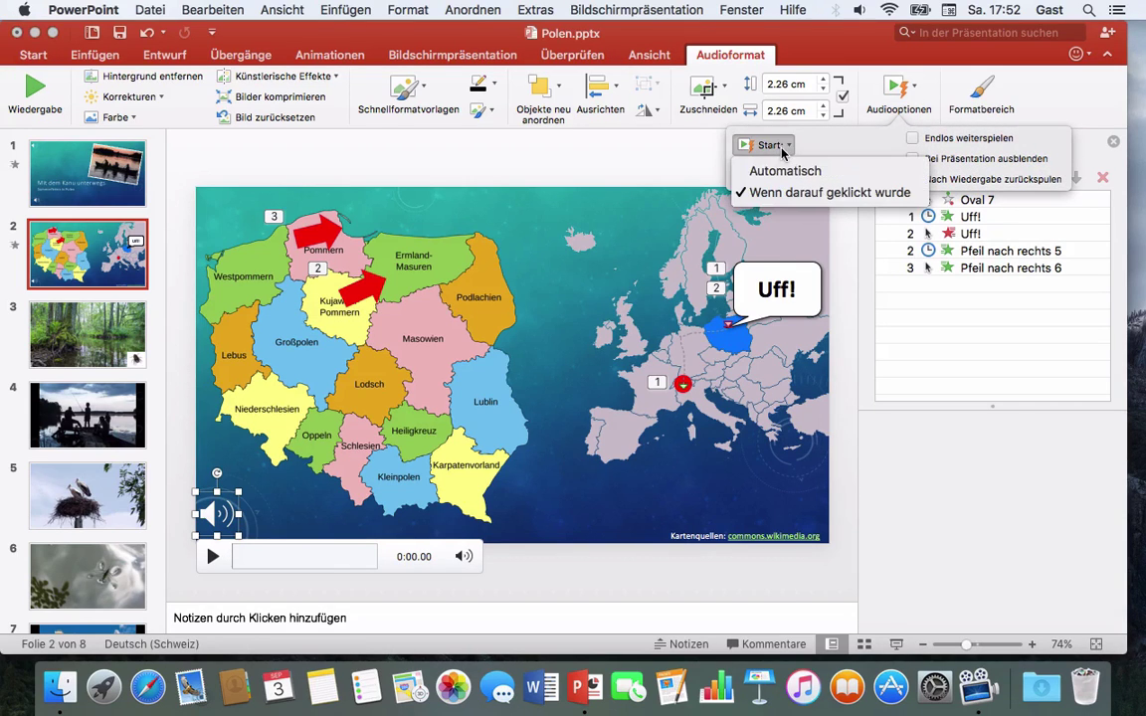
pyautogui.click(785, 171)
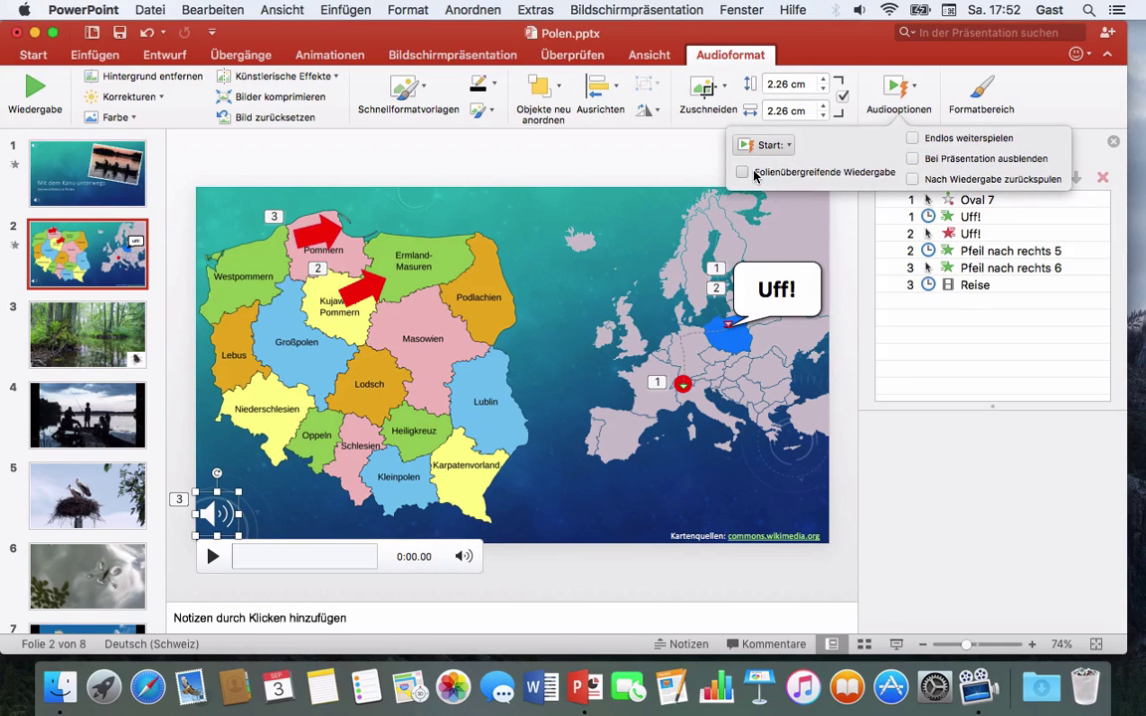
pyautogui.click(911, 158)
# Move the Reise animation to the top of the Animationen list, then go to slide 1
pyautogui.click(671, 591)
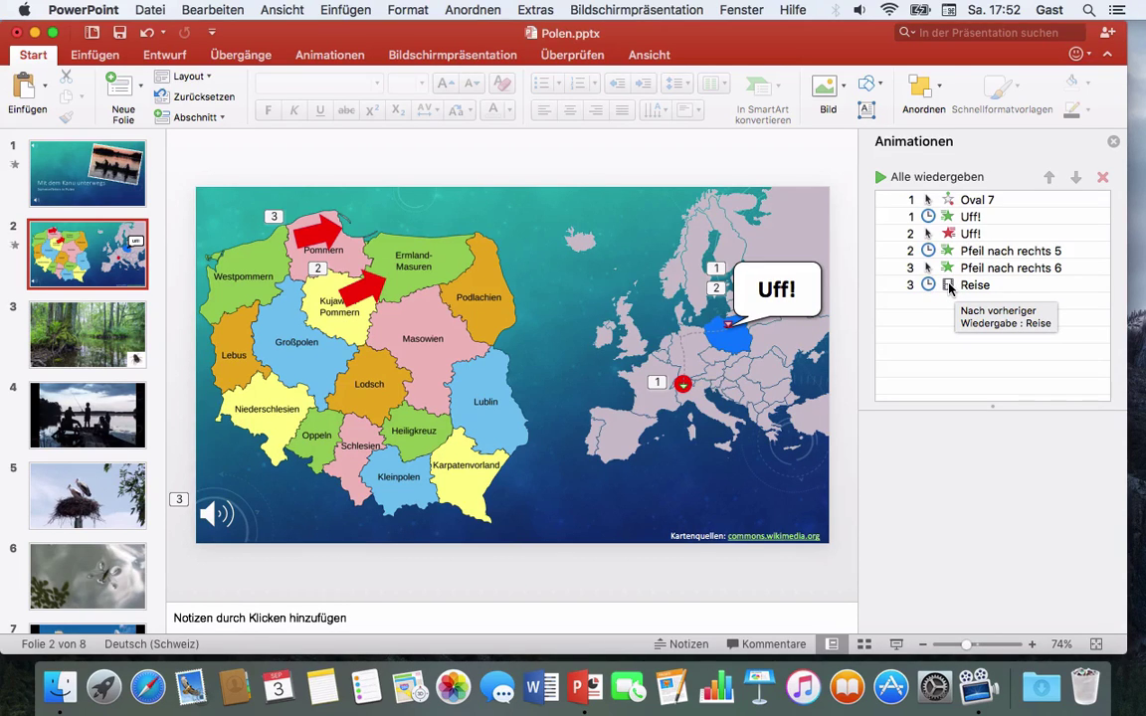
pyautogui.click(950, 287)
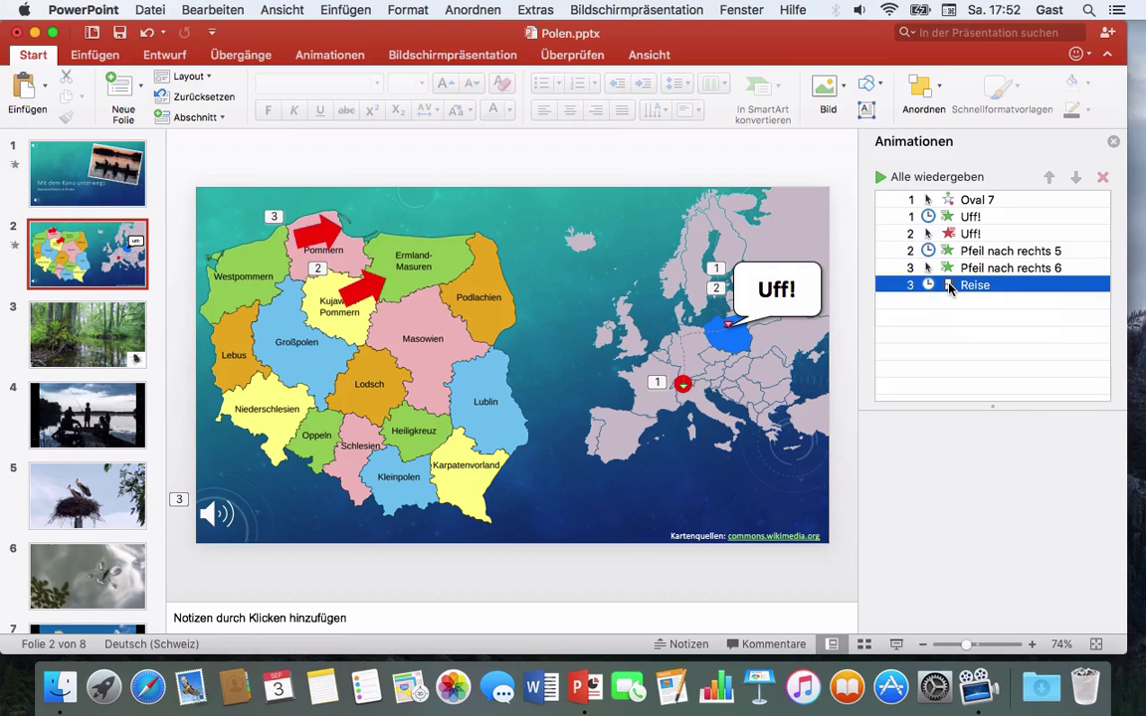
pyautogui.moveTo(950, 288); pyautogui.dragTo(952, 201)
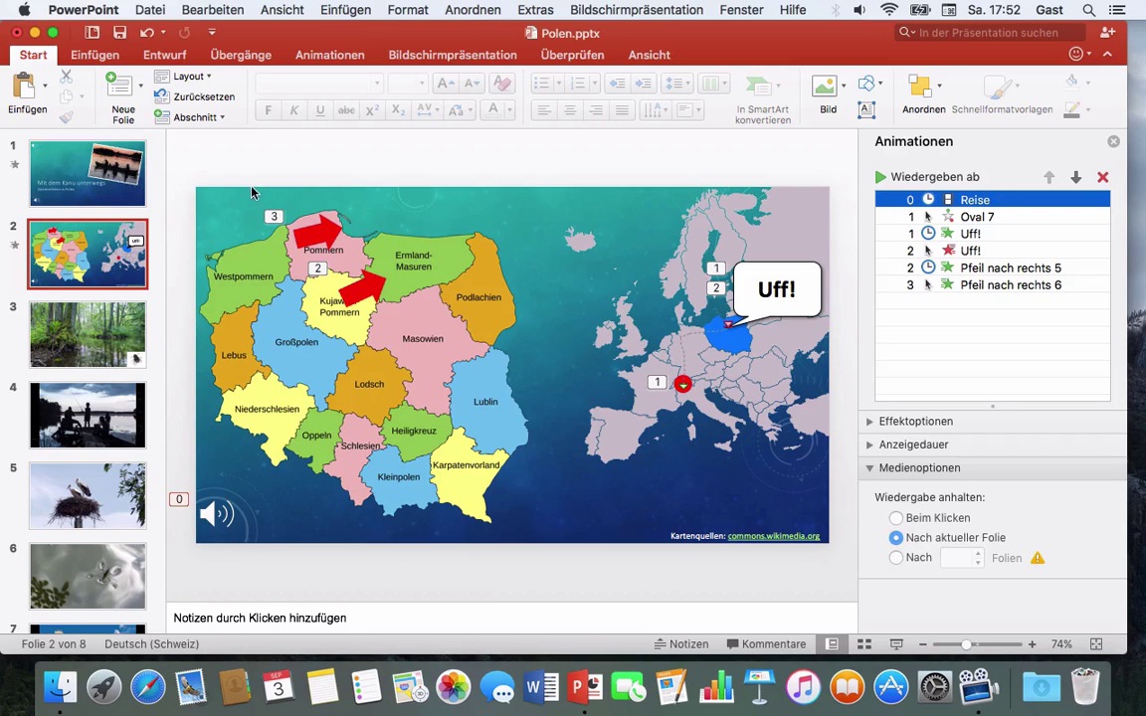
pyautogui.click(88, 174)
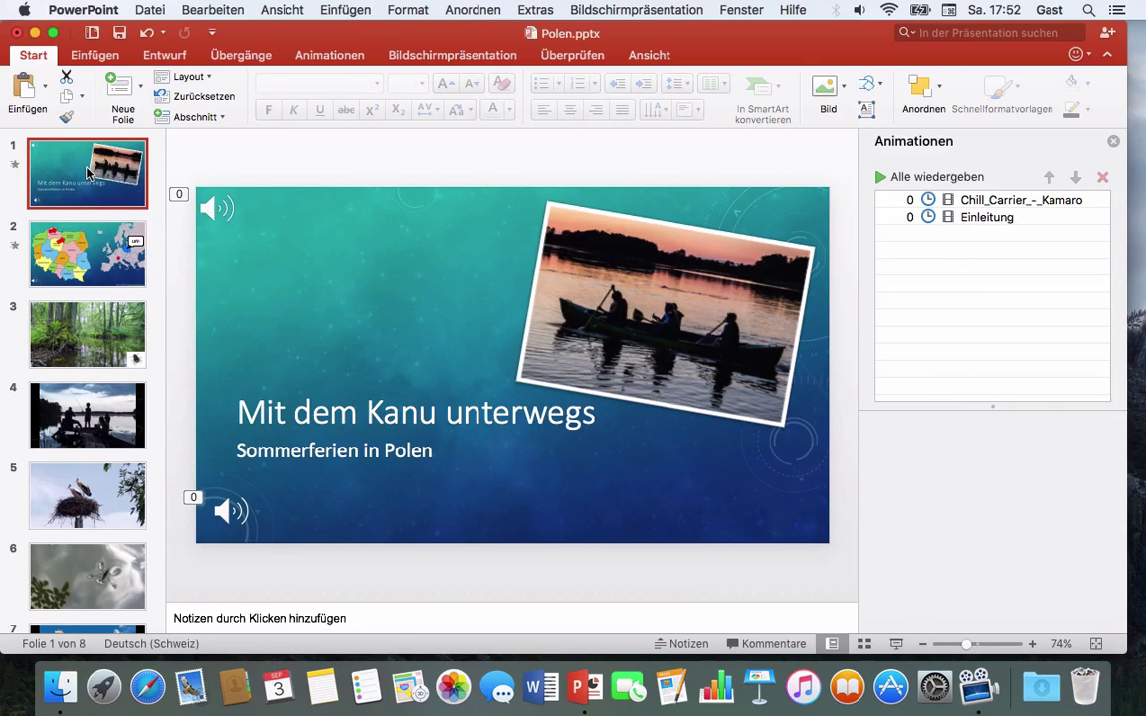
# Play the slideshow from the title slide through the Poland map, then exit back to editing
pyautogui.press('super+shift+Return')
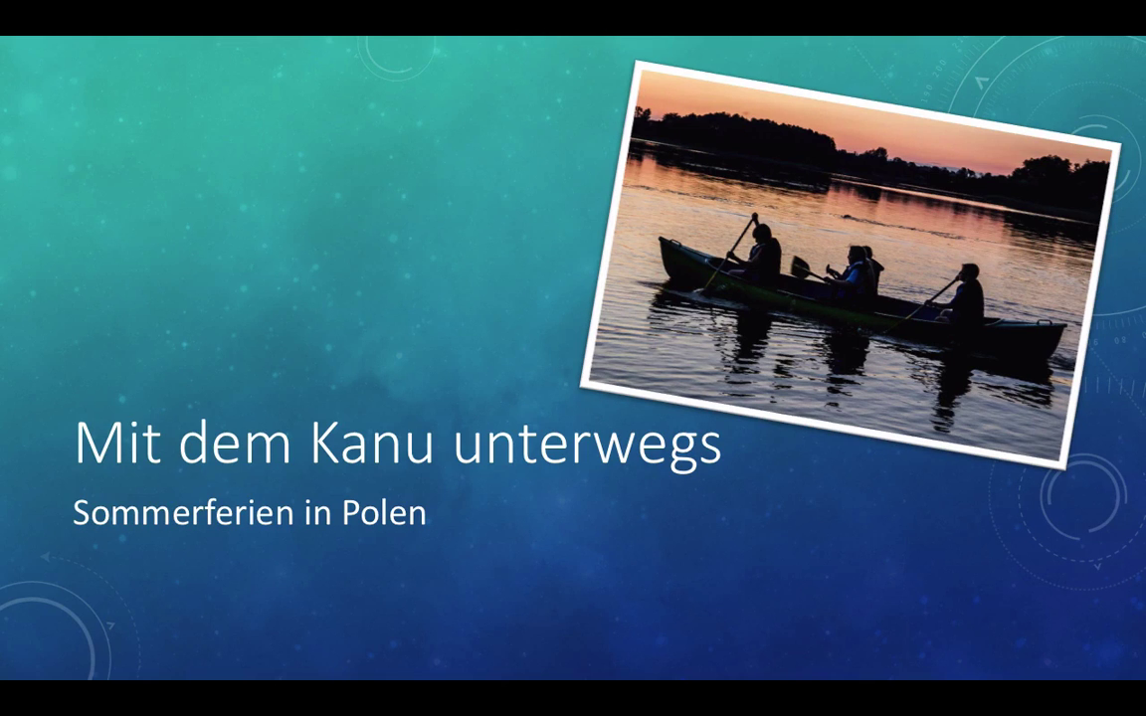
pyautogui.press('Right')
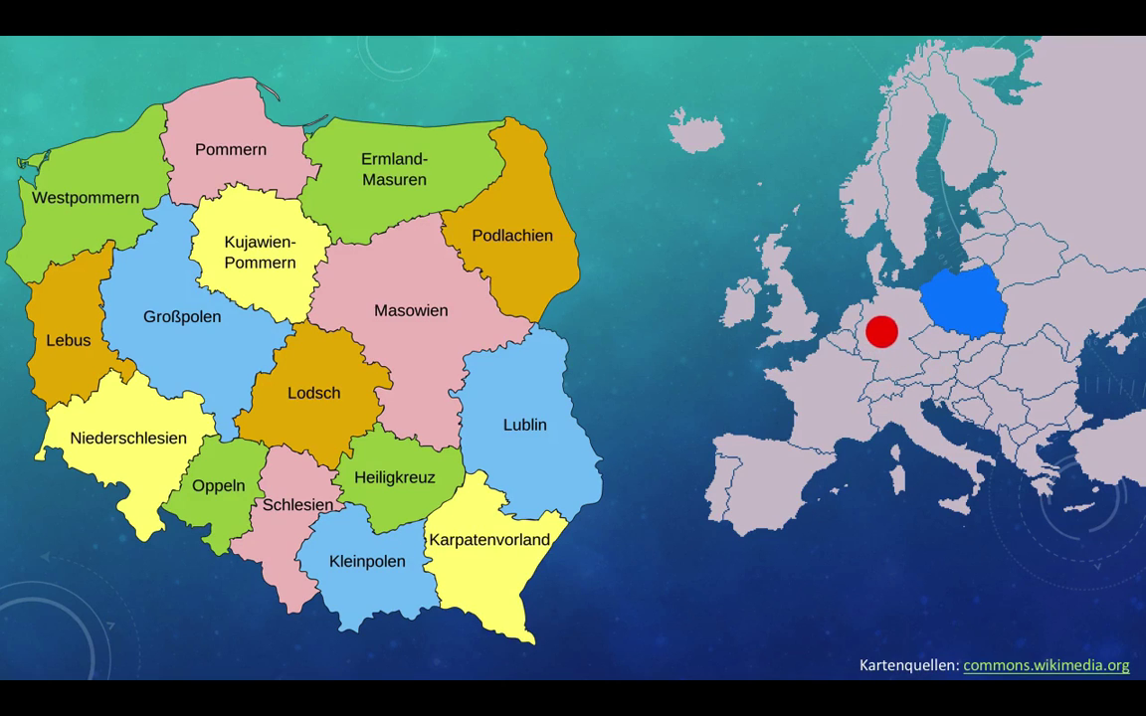
pyautogui.press('Escape')
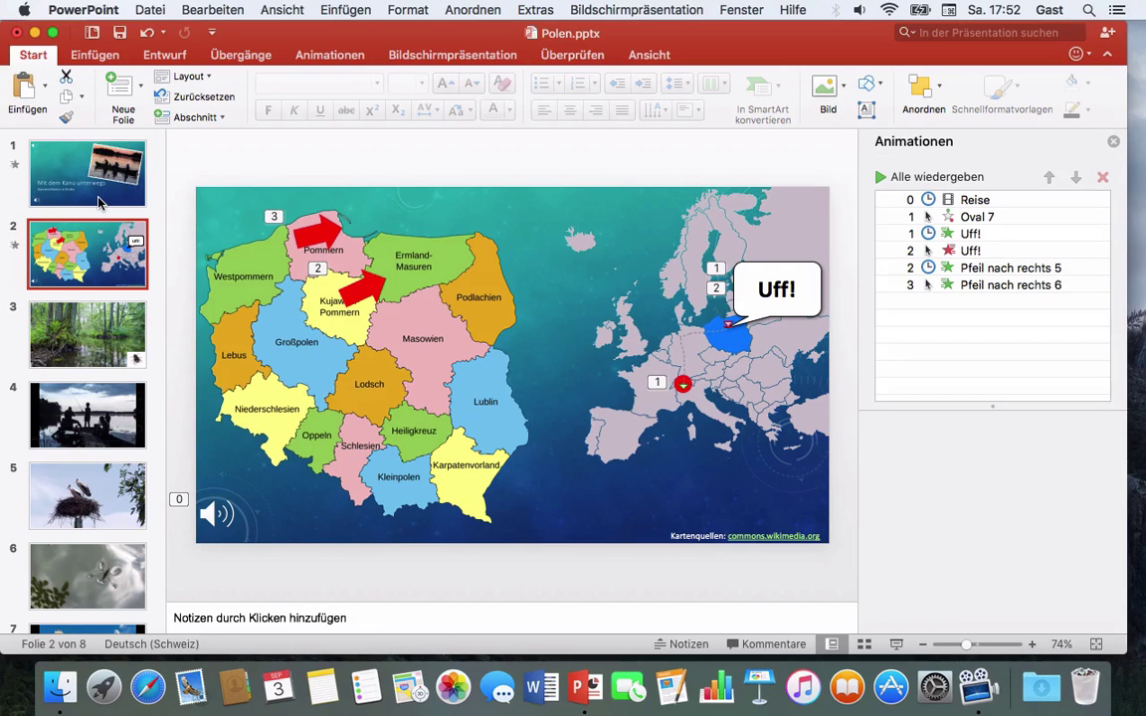
# On slide 1, raise the lower sound clip's volume to maximum
pyautogui.click(98, 201)
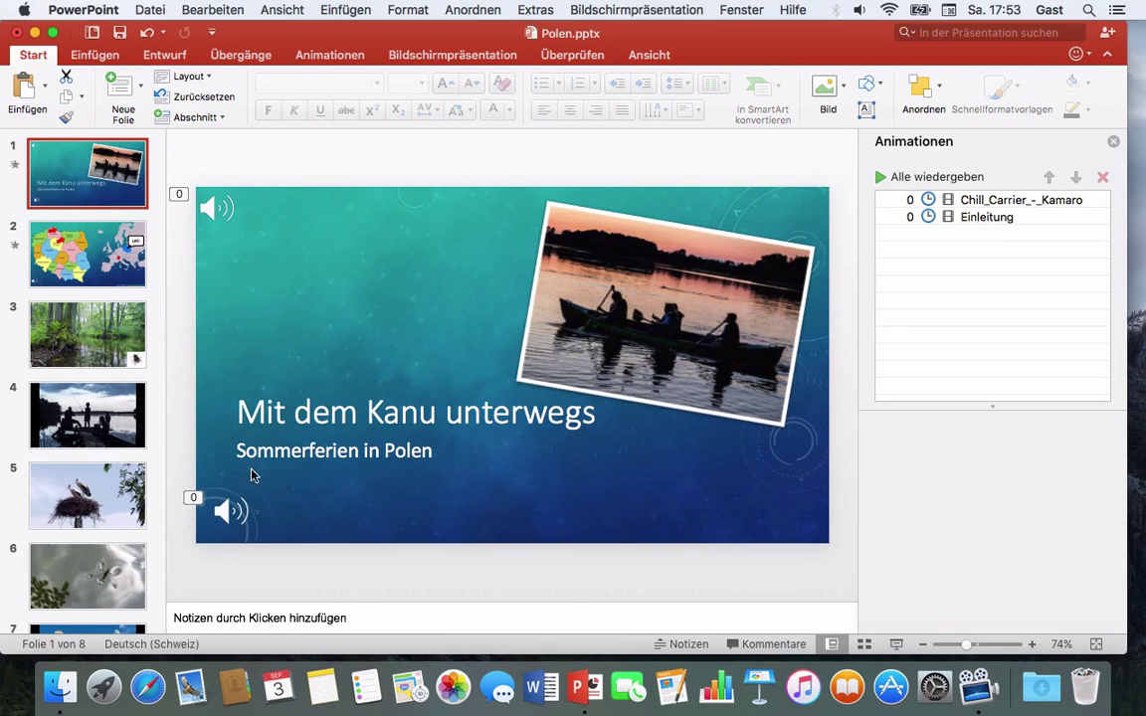
pyautogui.moveTo(236, 508)
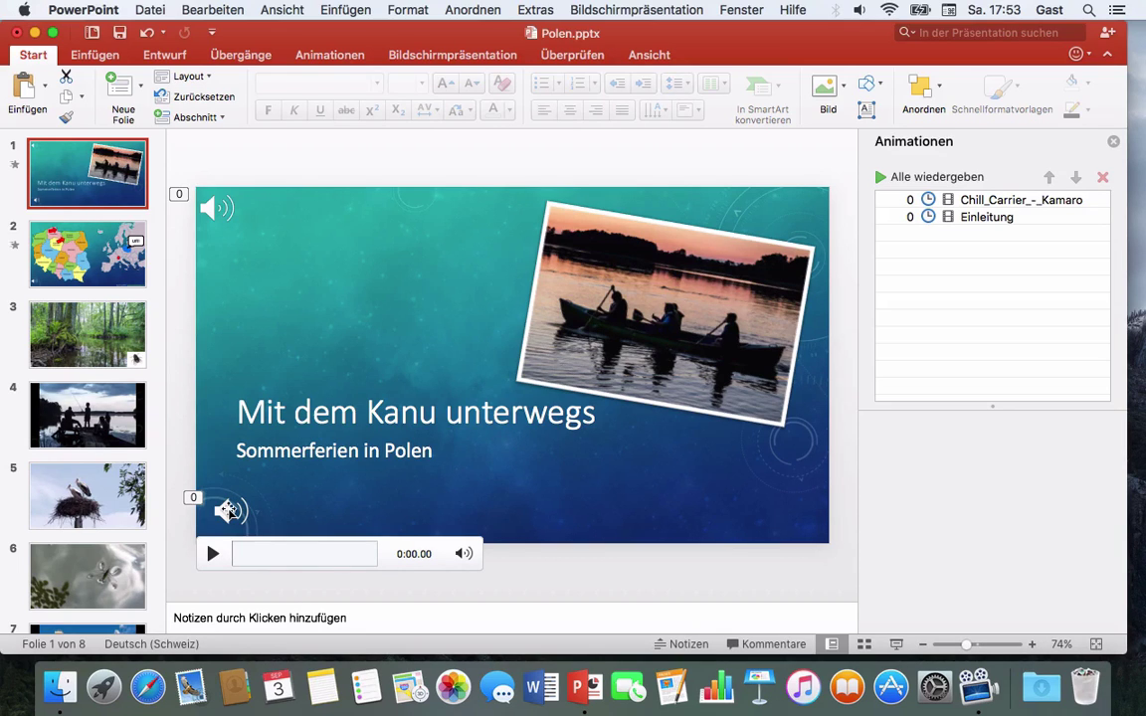
pyautogui.click(229, 511)
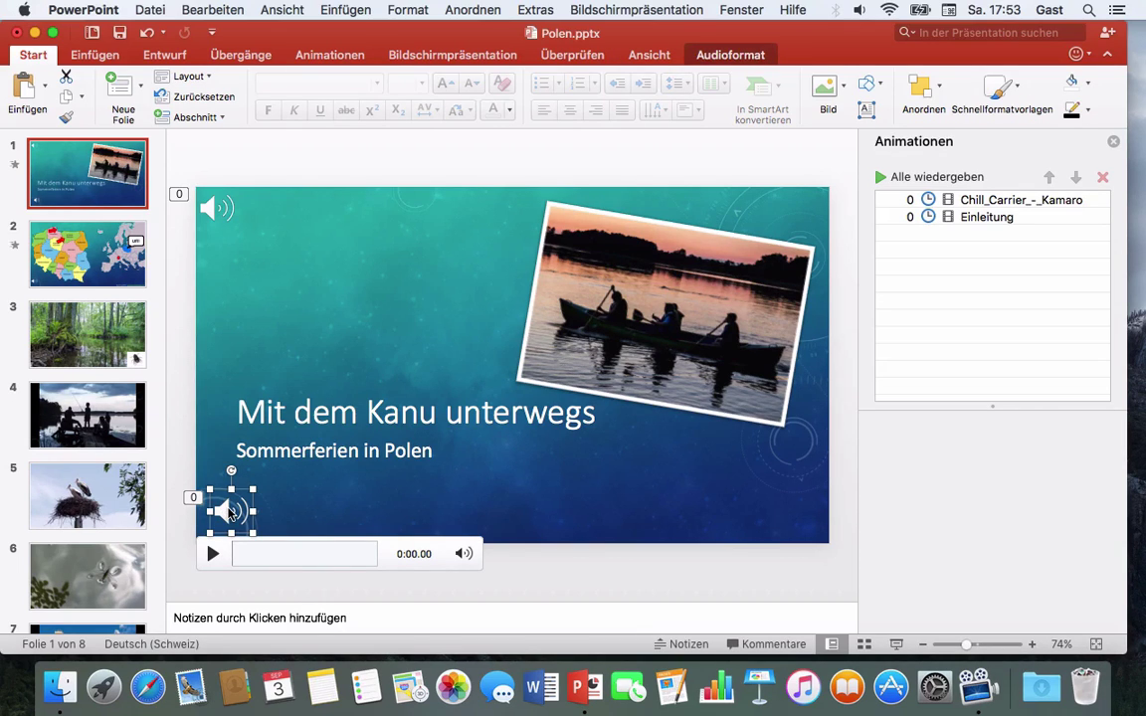
pyautogui.moveTo(463, 553)
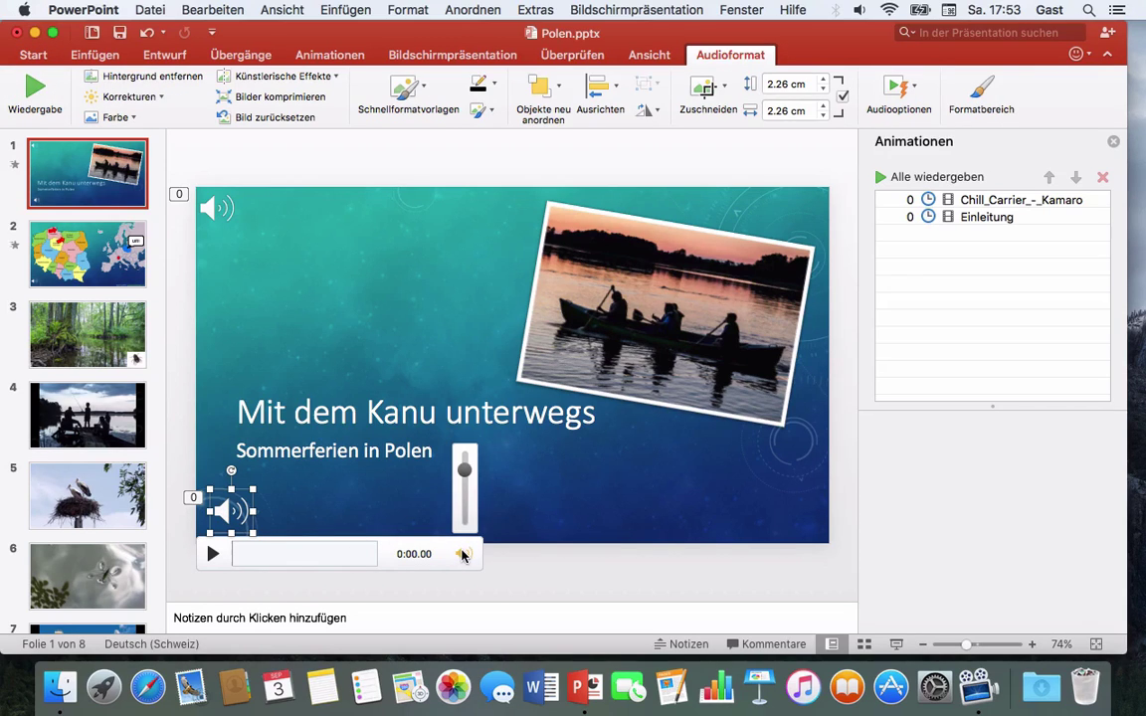
pyautogui.moveTo(465, 469); pyautogui.dragTo(464, 455)
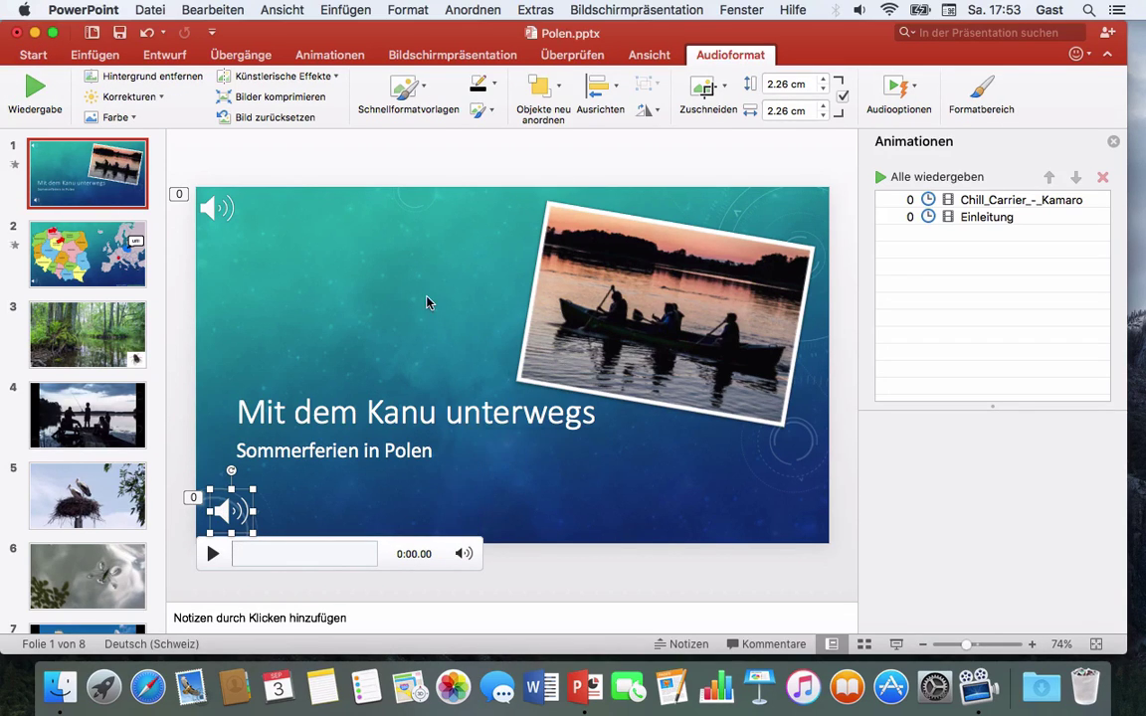
# Lower the upper sound clip's volume on slide 1 to the minimum
pyautogui.click(223, 209)
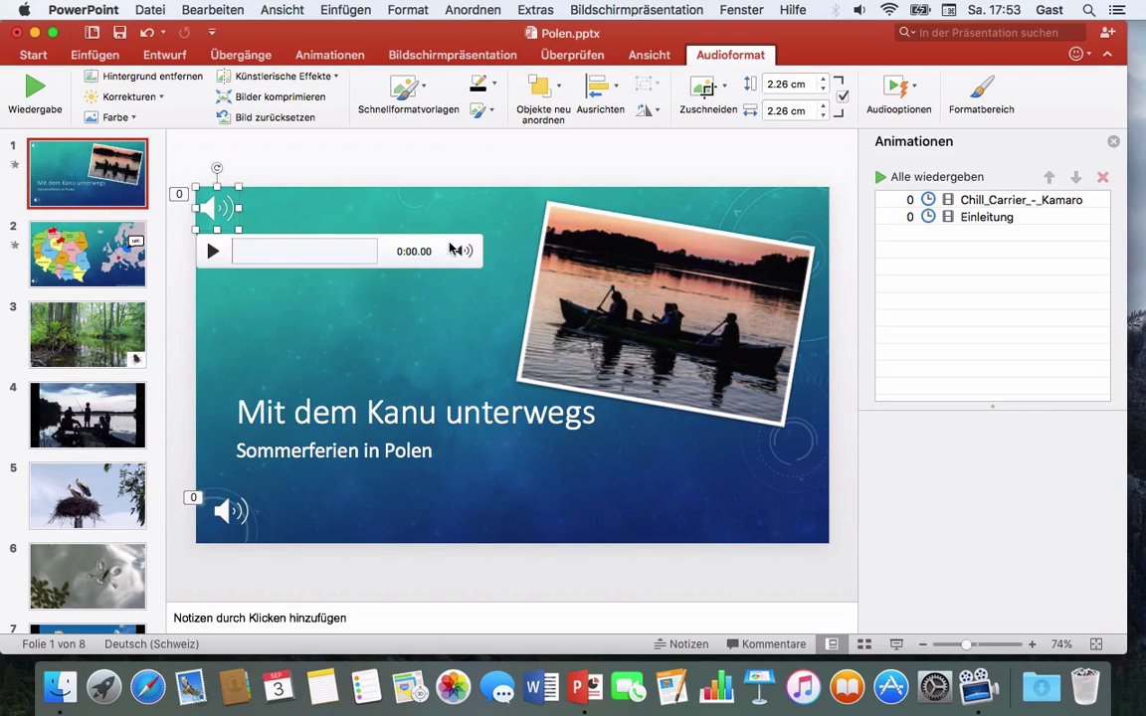
pyautogui.moveTo(464, 250)
pyautogui.moveTo(465, 170); pyautogui.dragTo(467, 215)
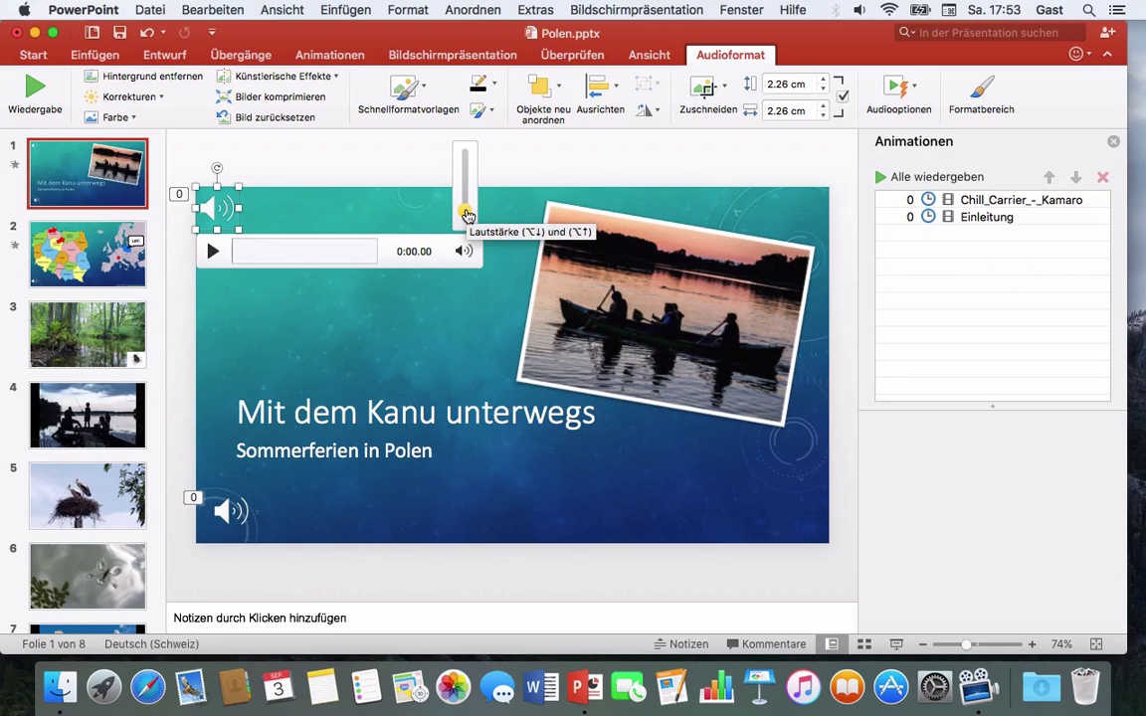
# Select the narration sound icon on slide 2, then return to slide 1
pyautogui.click(92, 252)
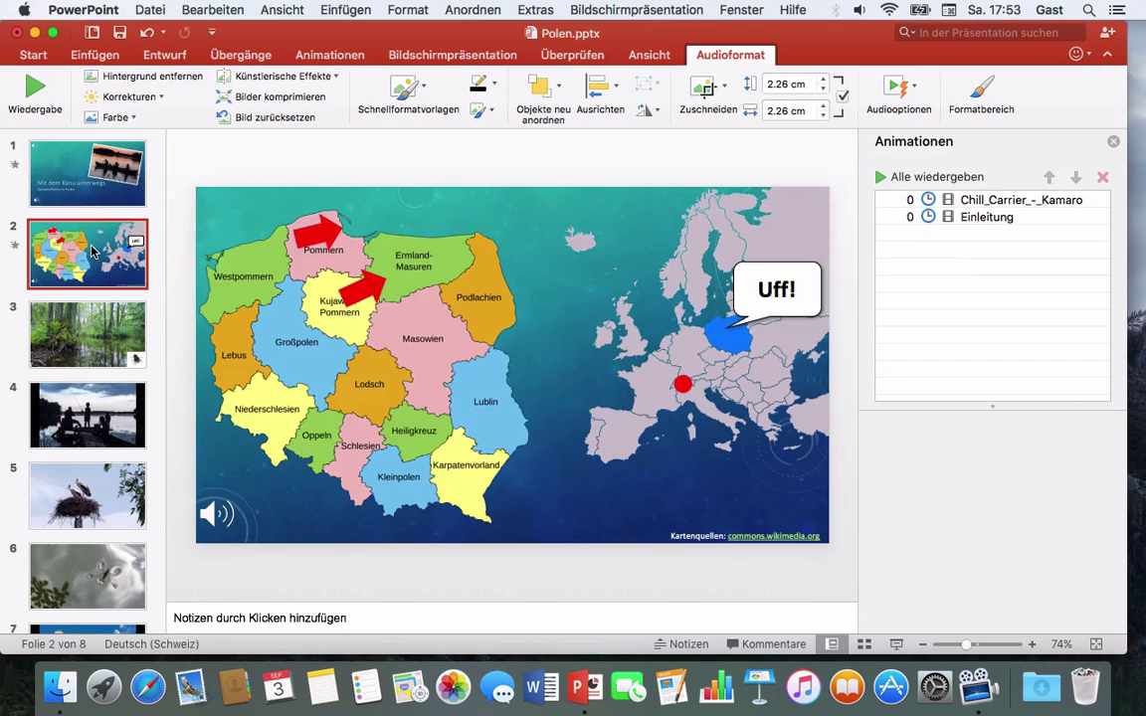
pyautogui.click(220, 515)
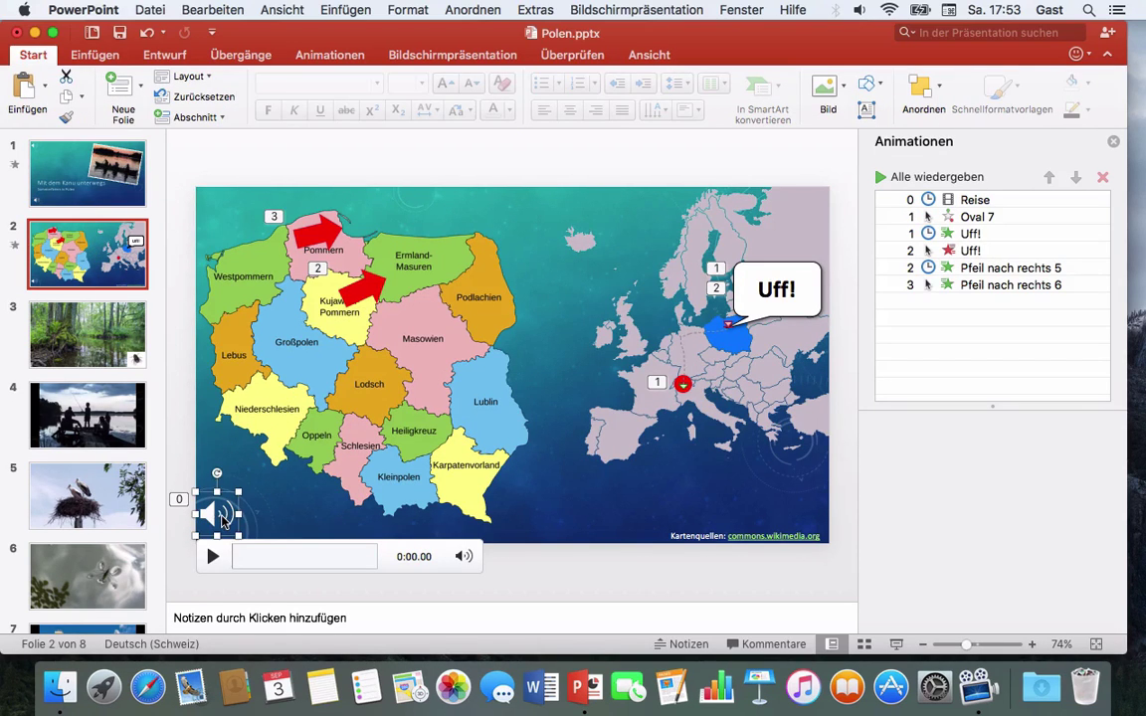
pyautogui.moveTo(459, 558)
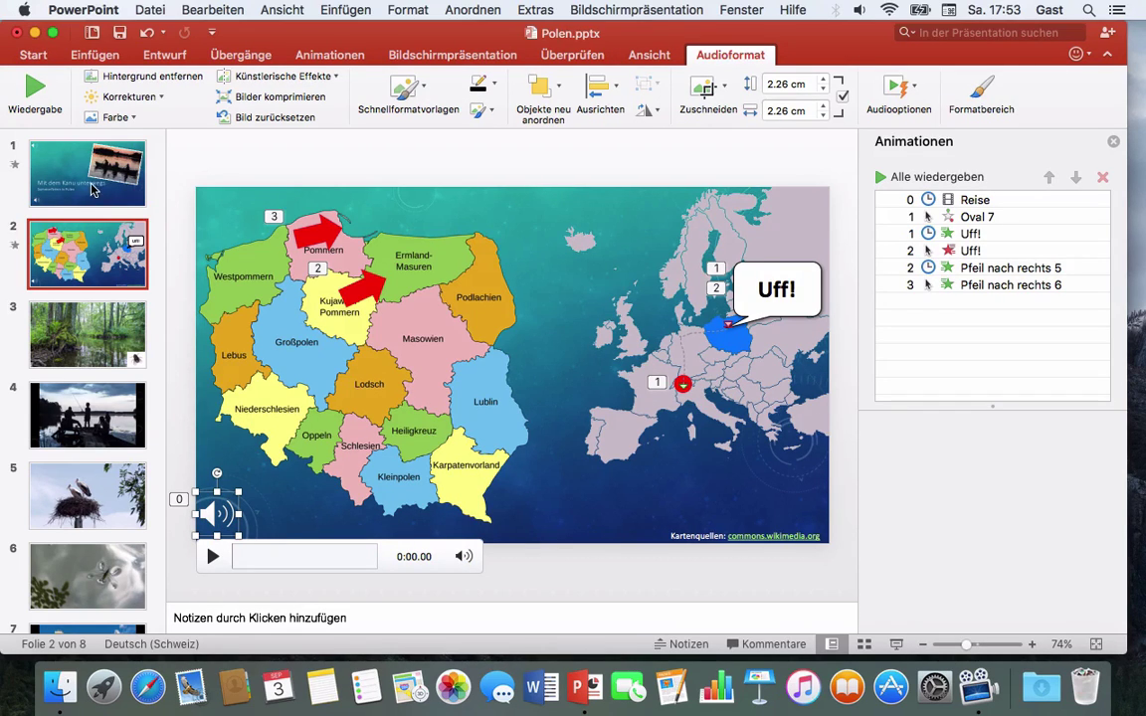
pyautogui.click(91, 188)
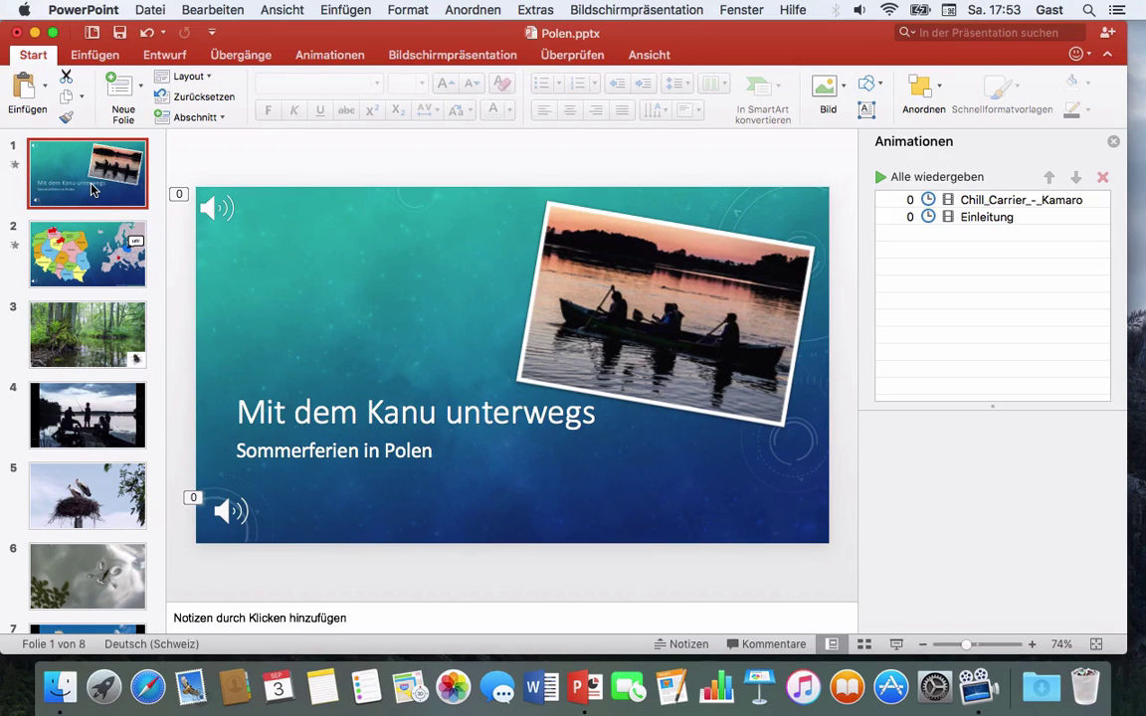
# Replay the slideshow from slide 1 into the Poland map slide with the adjusted volumes, then end it
pyautogui.press('super+shift+Return')
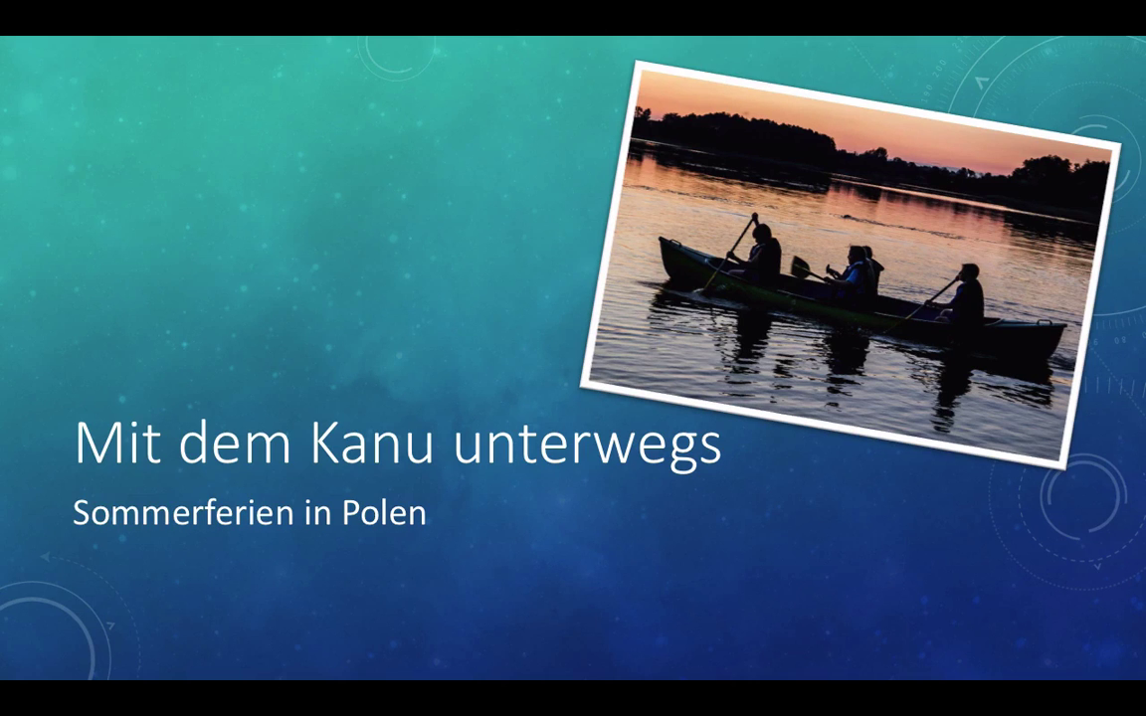
pyautogui.press('Right')
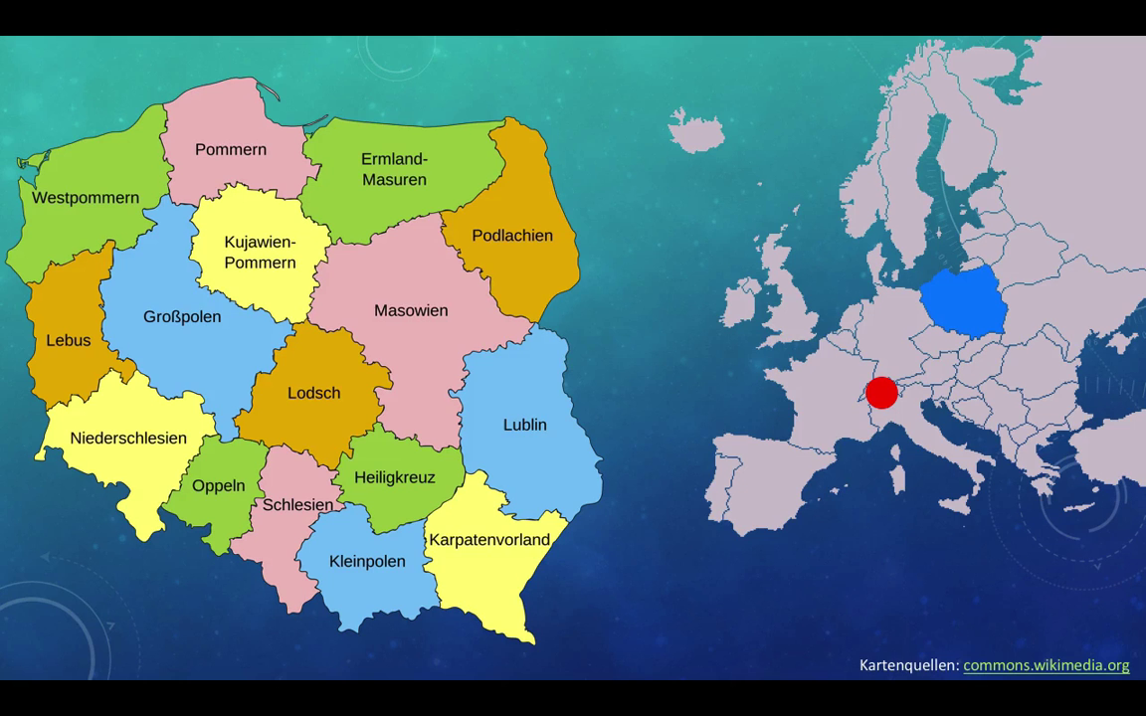
pyautogui.press('Escape')
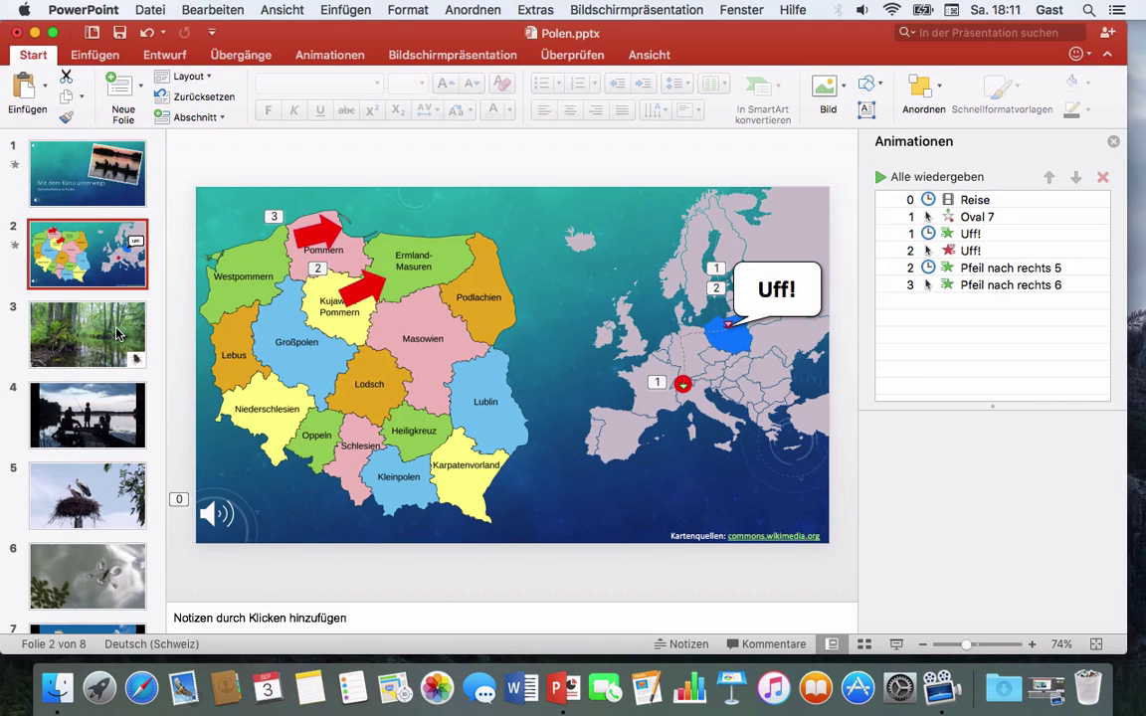
# Go to slide 3, the forest river photo with the fly picture
pyautogui.click(118, 335)
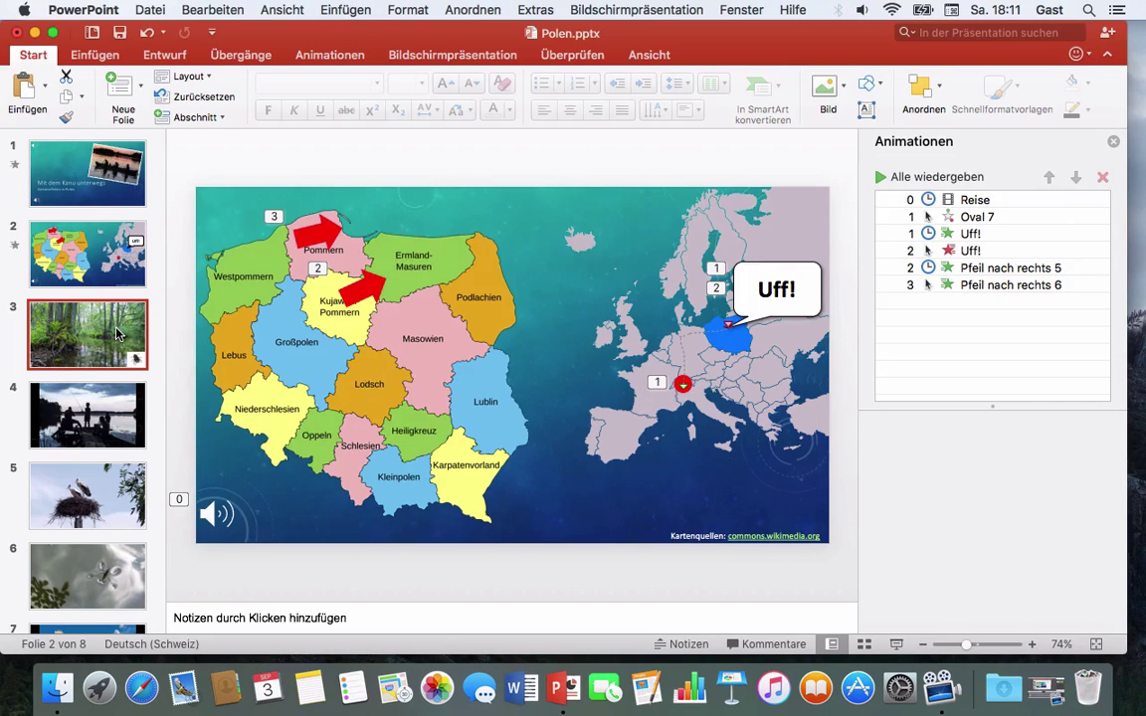